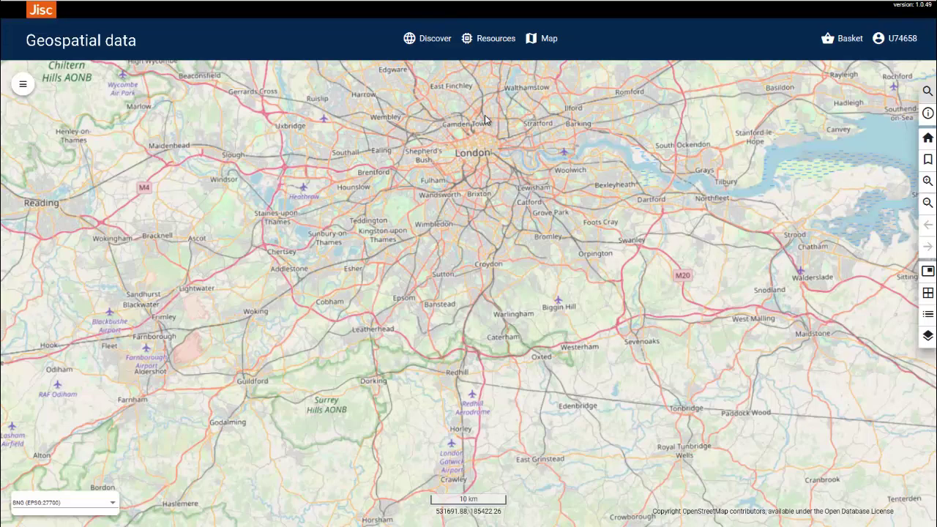
# - Load the saved Exmoor National Park project from the side panel's Projects list
pyautogui.click(23, 82)
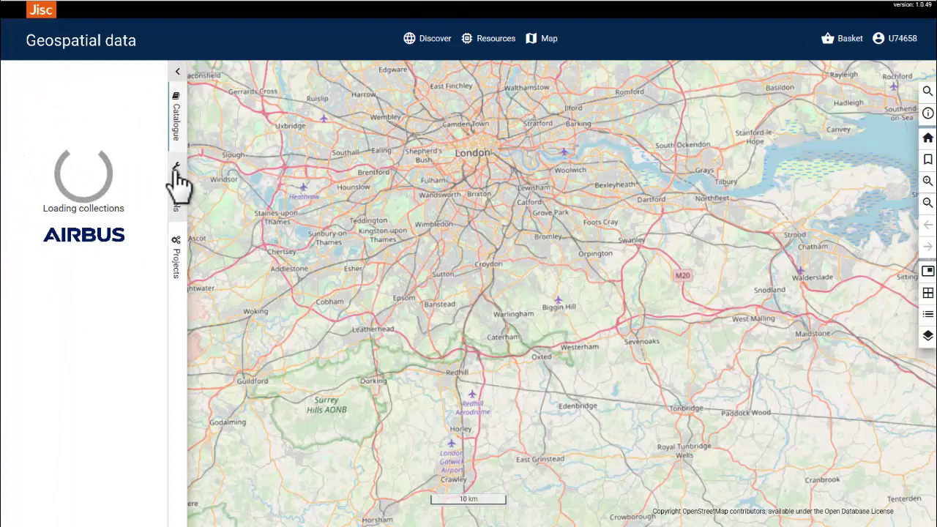
pyautogui.click(180, 257)
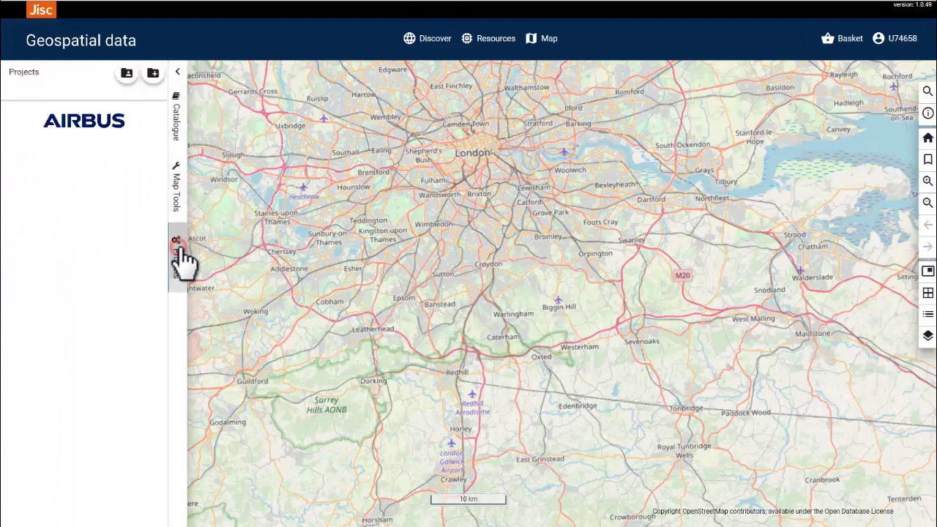
pyautogui.click(110, 250)
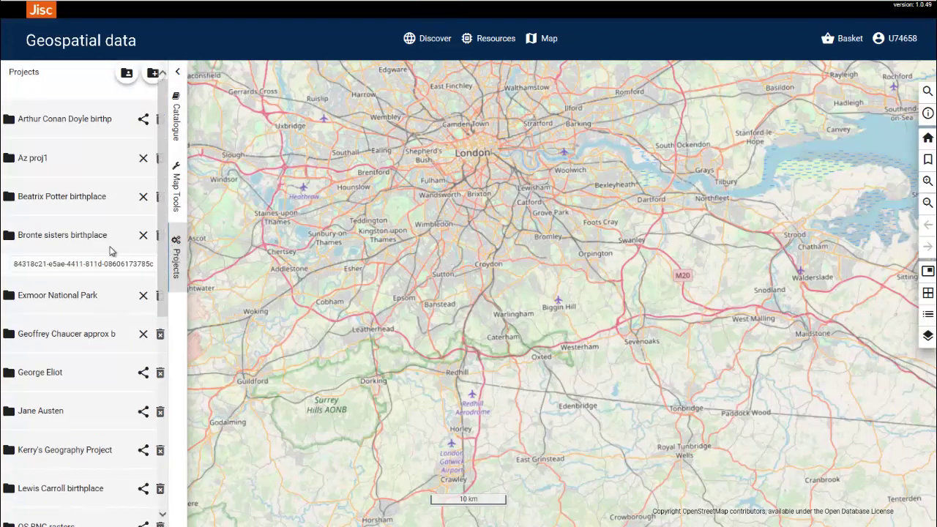
pyautogui.click(65, 287)
pyautogui.click(63, 273)
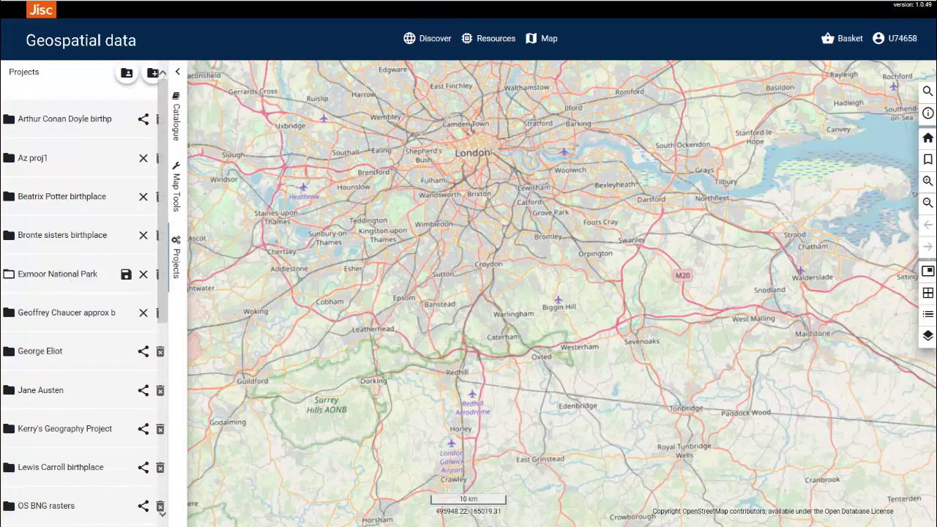
pyautogui.click(83, 274)
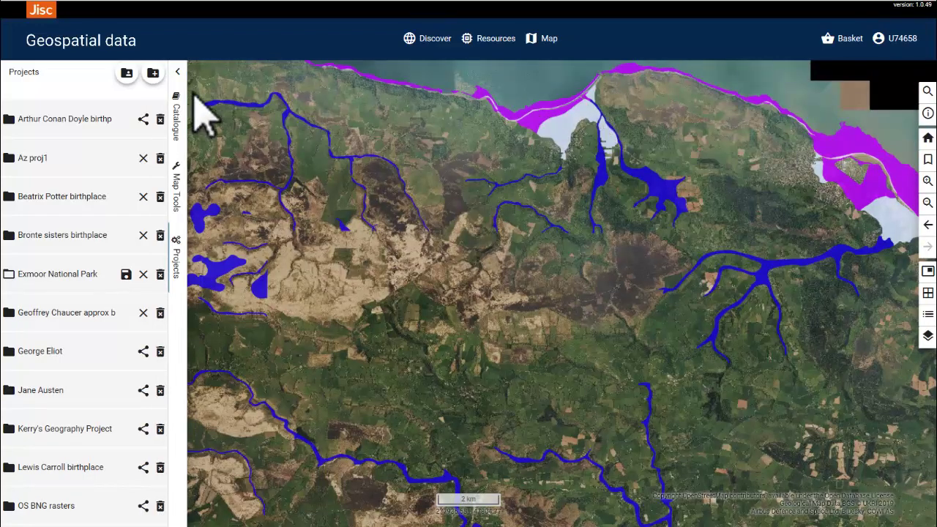
# - Set the Aerial Photography baseline opacity to 0 and zoom out to the 5 km scale
pyautogui.click(179, 74)
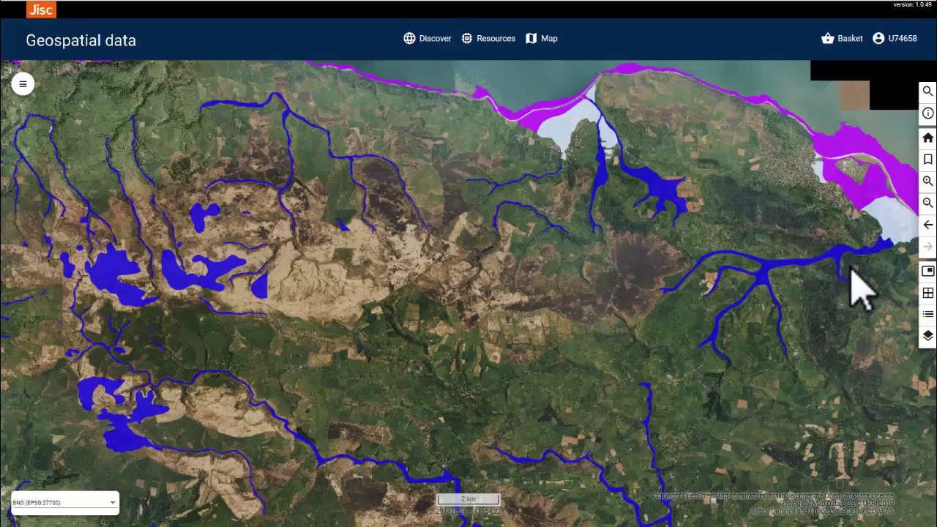
pyautogui.click(926, 338)
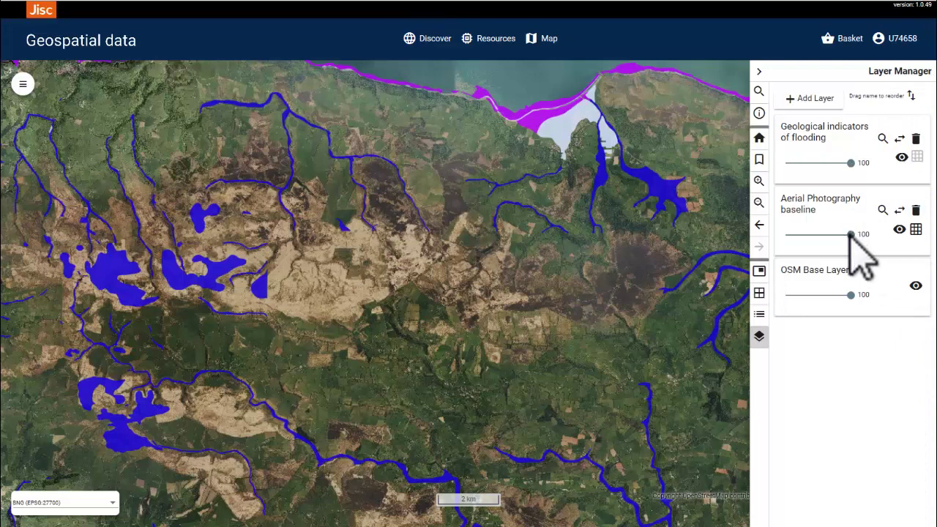
pyautogui.moveTo(841, 236); pyautogui.dragTo(785, 235)
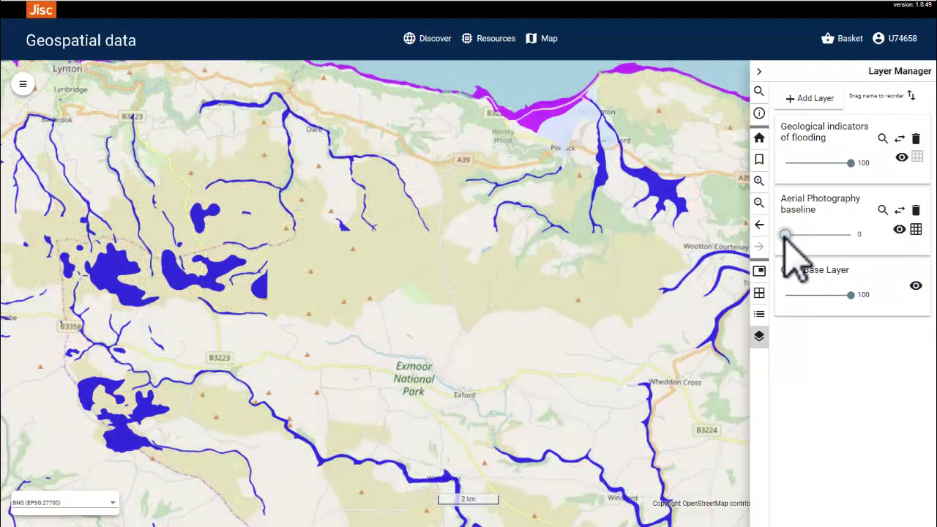
pyautogui.click(756, 70)
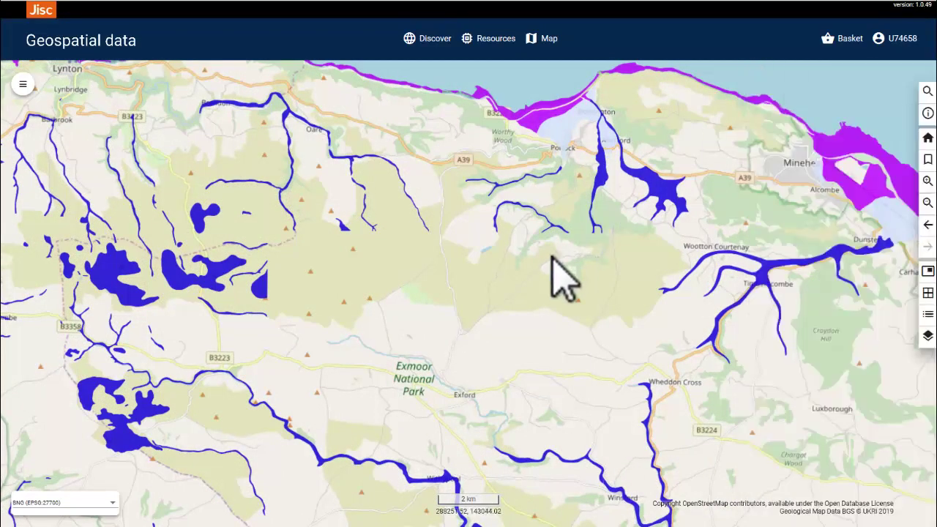
pyautogui.scroll(-1, 555, 262)
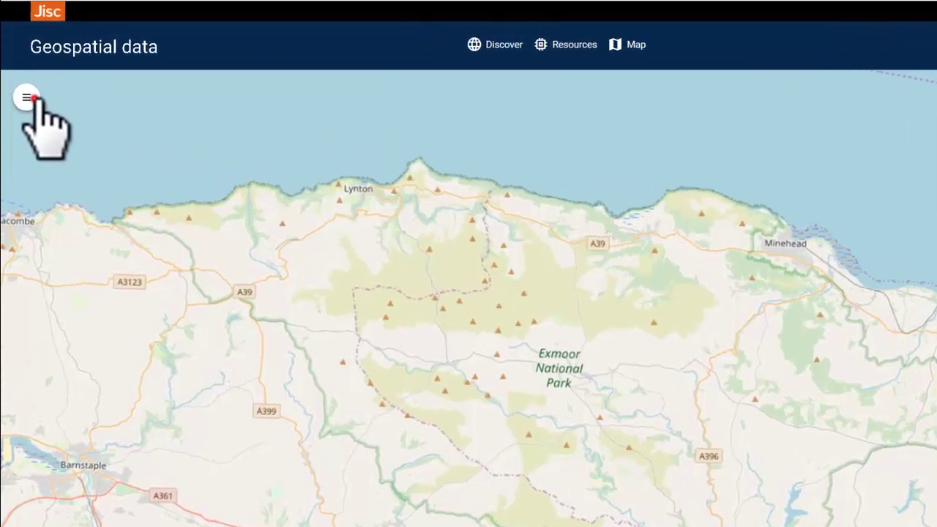
pyautogui.click(24, 85)
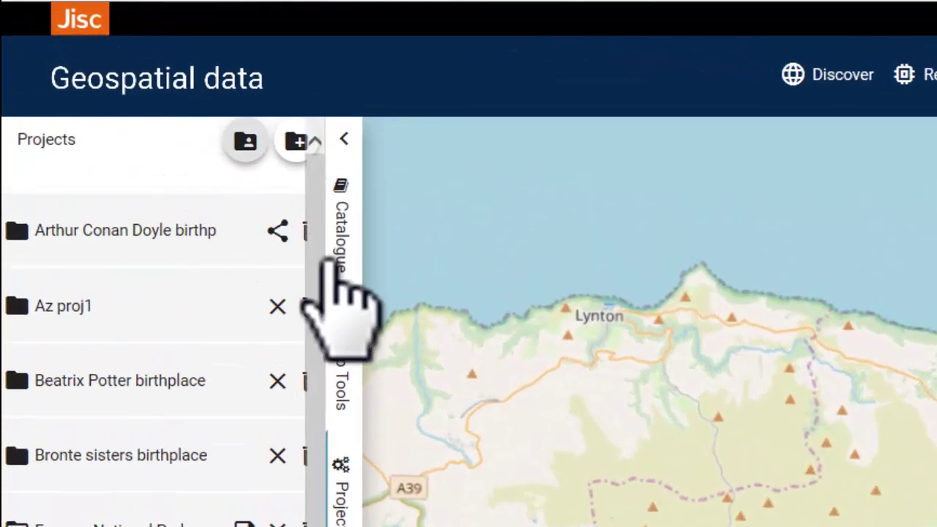
pyautogui.click(336, 366)
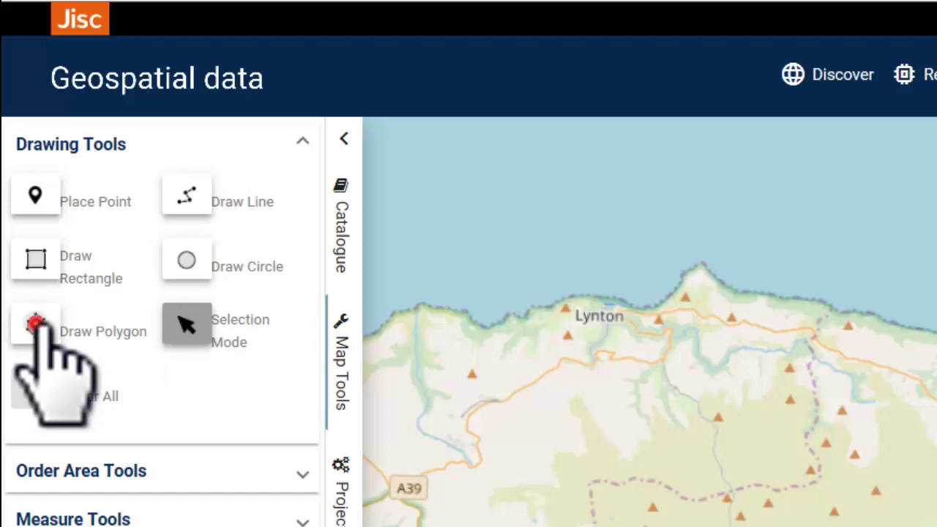
pyautogui.click(344, 139)
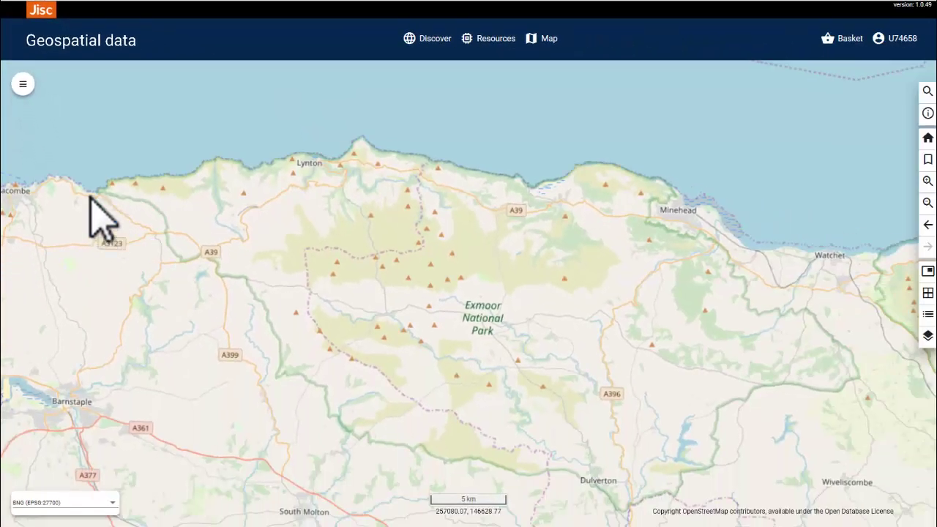
pyautogui.click(87, 192)
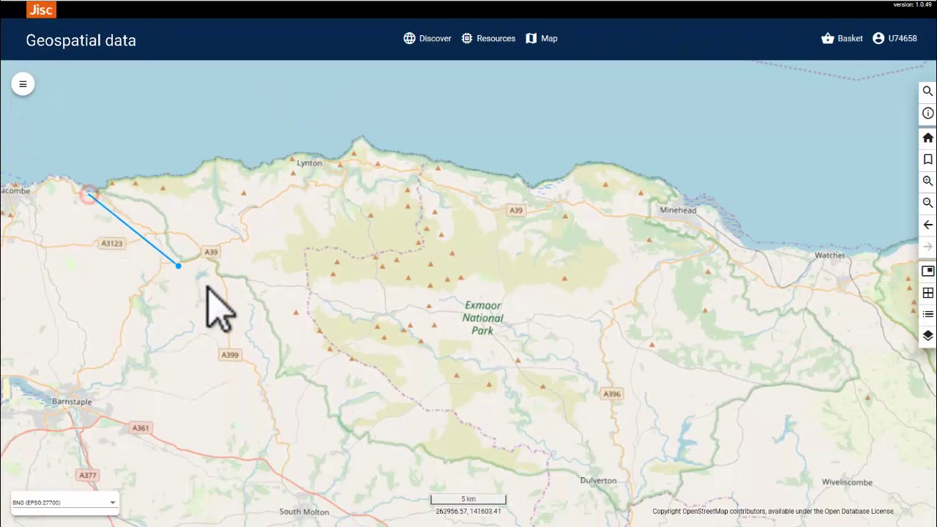
pyautogui.click(263, 351)
pyautogui.click(269, 390)
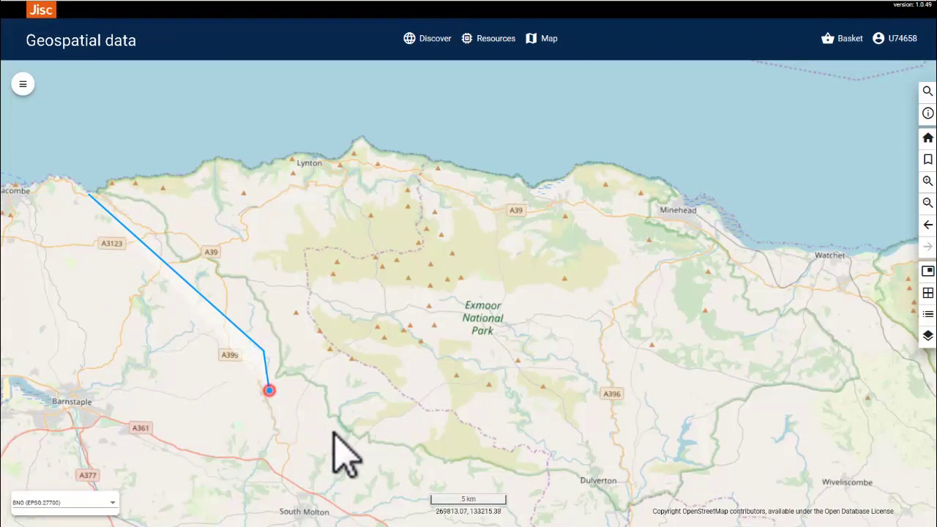
pyautogui.click(399, 472)
pyautogui.click(631, 518)
pyautogui.click(887, 376)
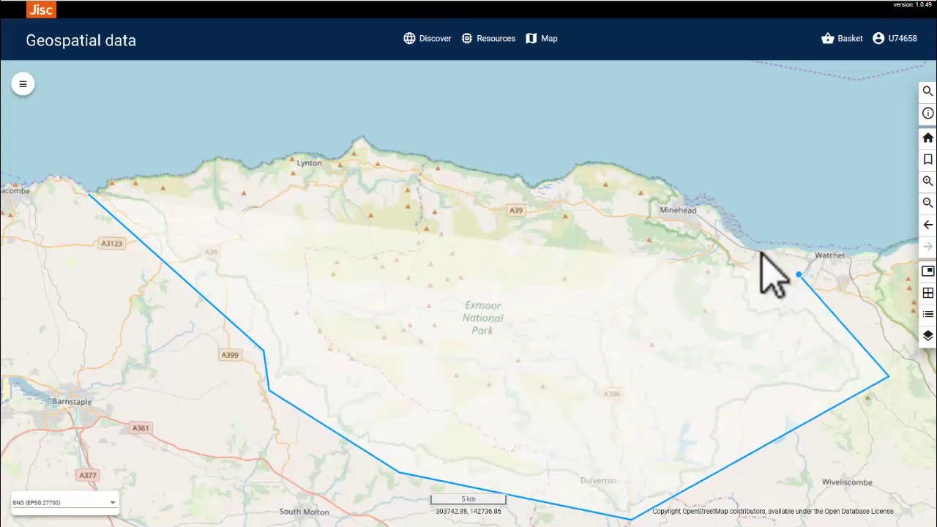
pyautogui.click(677, 173)
pyautogui.click(576, 151)
pyautogui.click(534, 177)
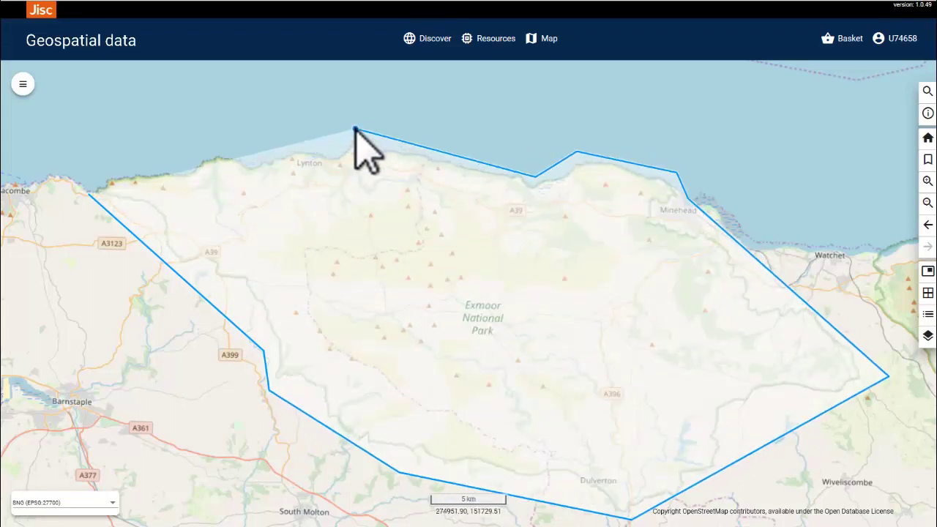
pyautogui.click(355, 129)
pyautogui.click(249, 155)
pyautogui.click(189, 156)
pyautogui.click(156, 169)
pyautogui.click(113, 172)
pyautogui.click(88, 194)
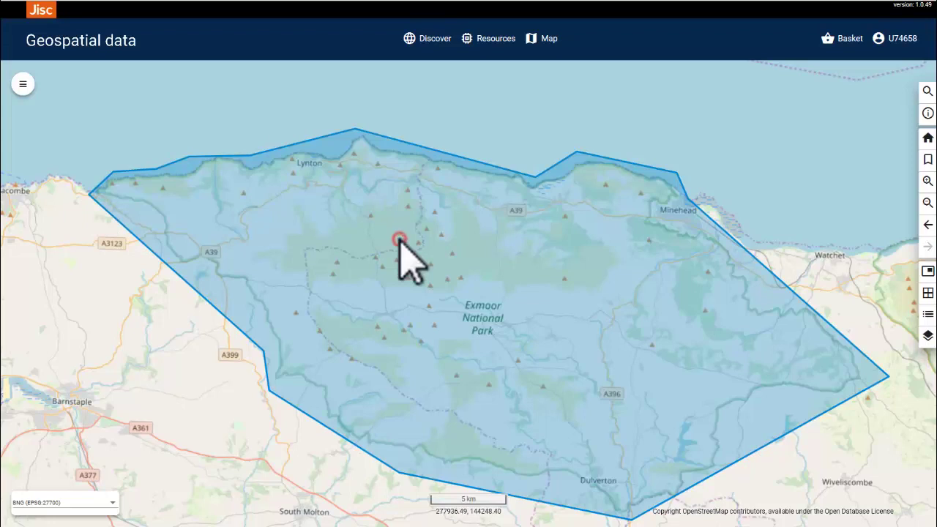
pyautogui.click(399, 240)
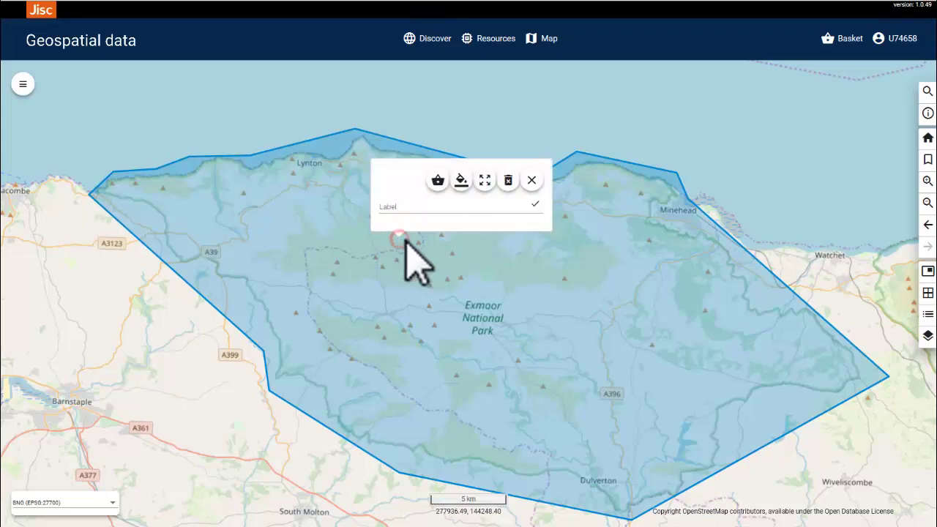
pyautogui.click(507, 180)
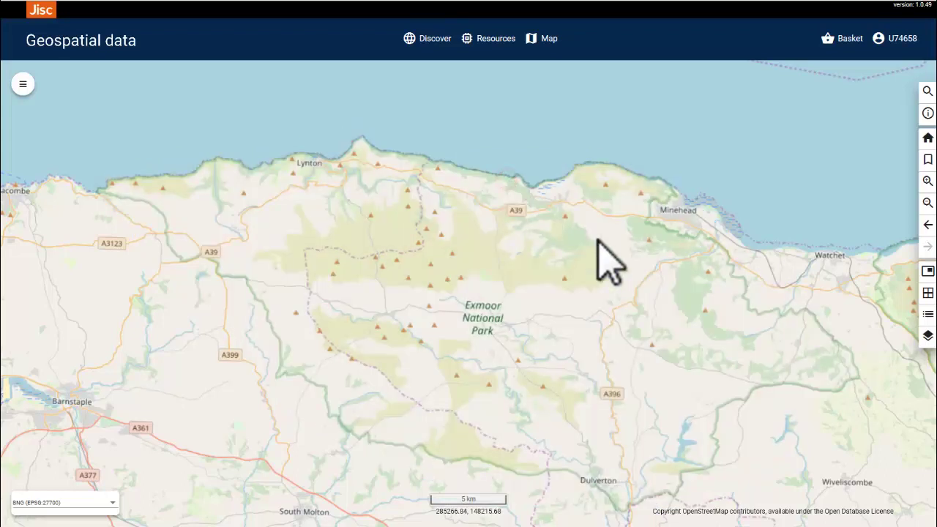
# - Draw a rectangle from the sea northwest of Exmoor to beyond Dulverton, then zoom out
pyautogui.click(26, 77)
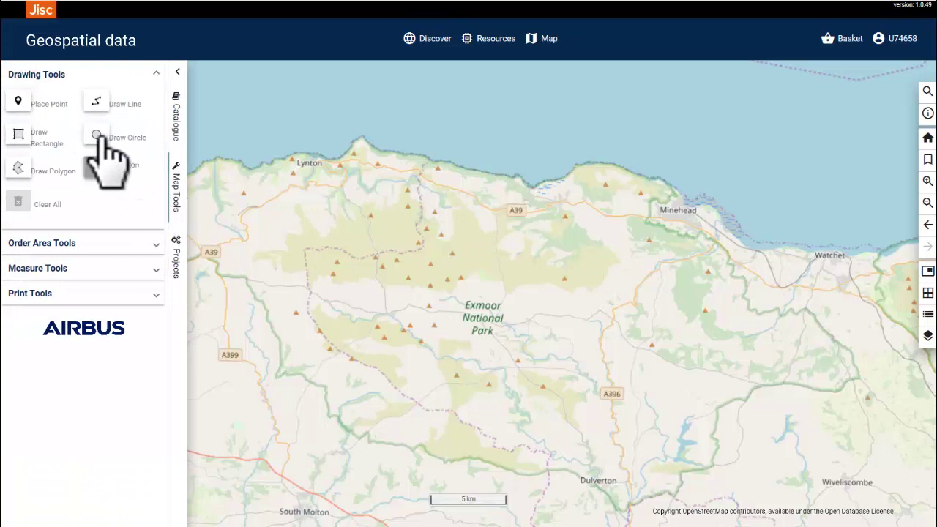
pyautogui.click(16, 135)
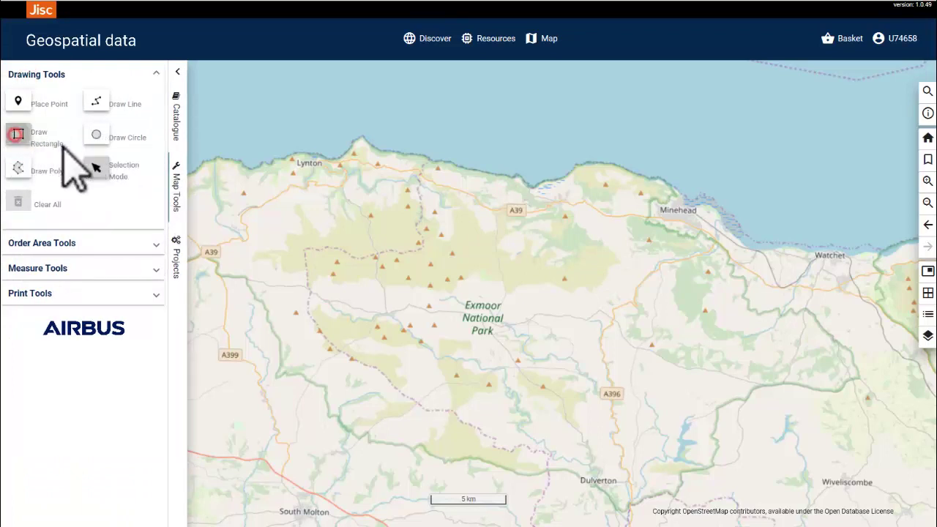
pyautogui.click(175, 74)
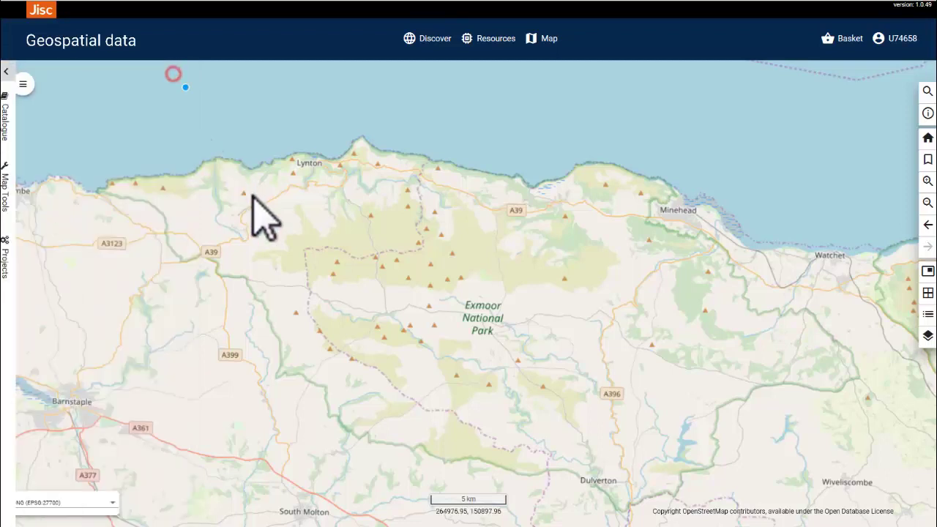
pyautogui.click(80, 120)
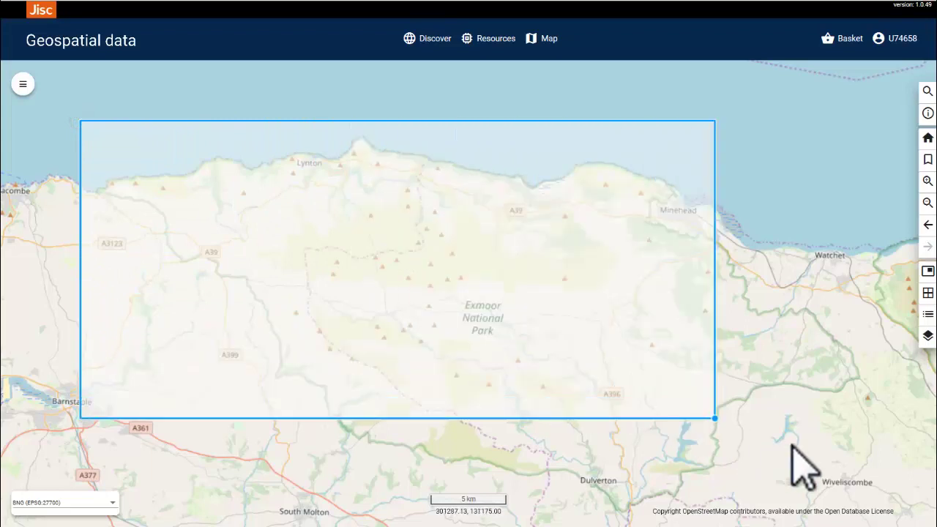
pyautogui.click(892, 516)
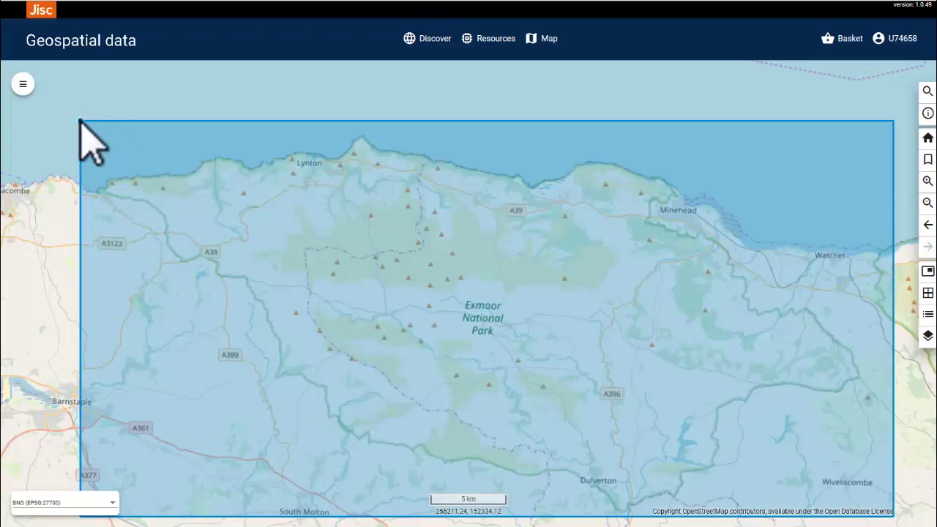
pyautogui.scroll(-2, 334, 234)
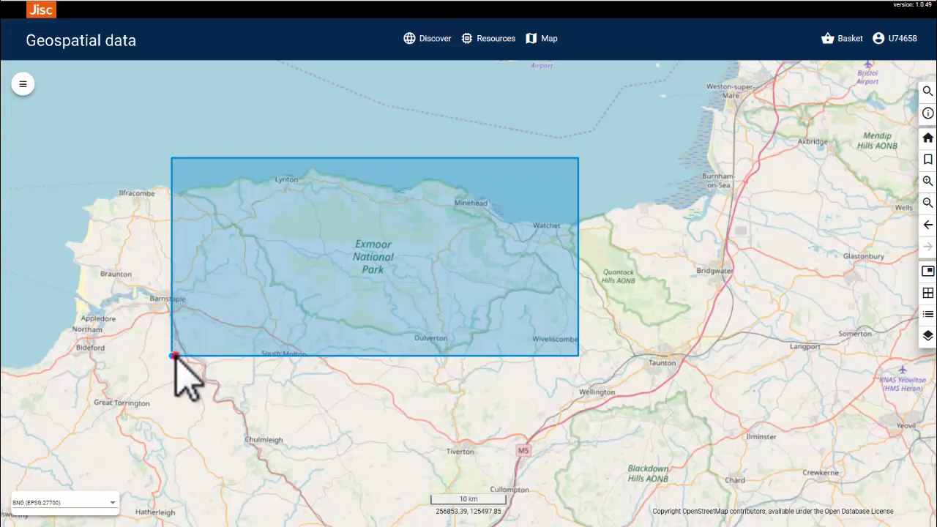
# - Pull the polygon's bottom and right edges in toward South Molton, Dulverton and Wiveliscombe
pyautogui.moveTo(173, 356); pyautogui.dragTo(296, 331)
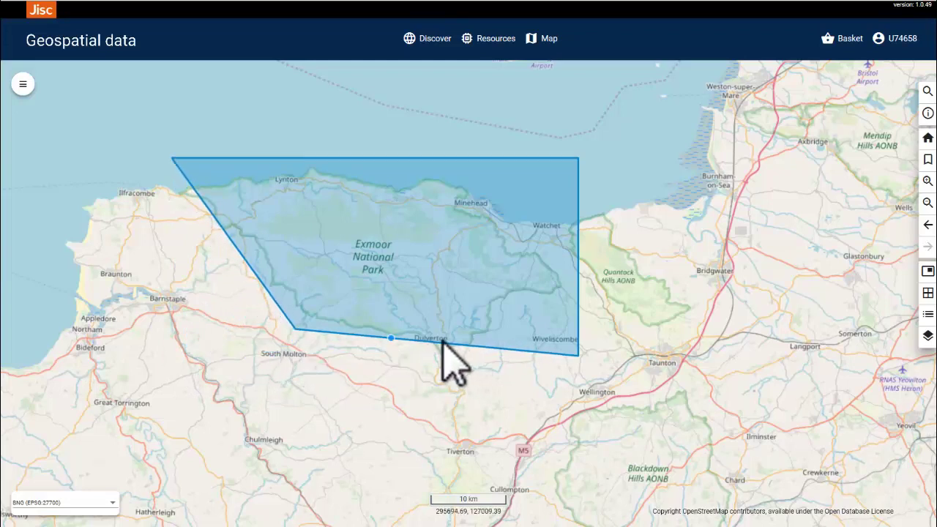
pyautogui.moveTo(440, 341); pyautogui.dragTo(442, 360)
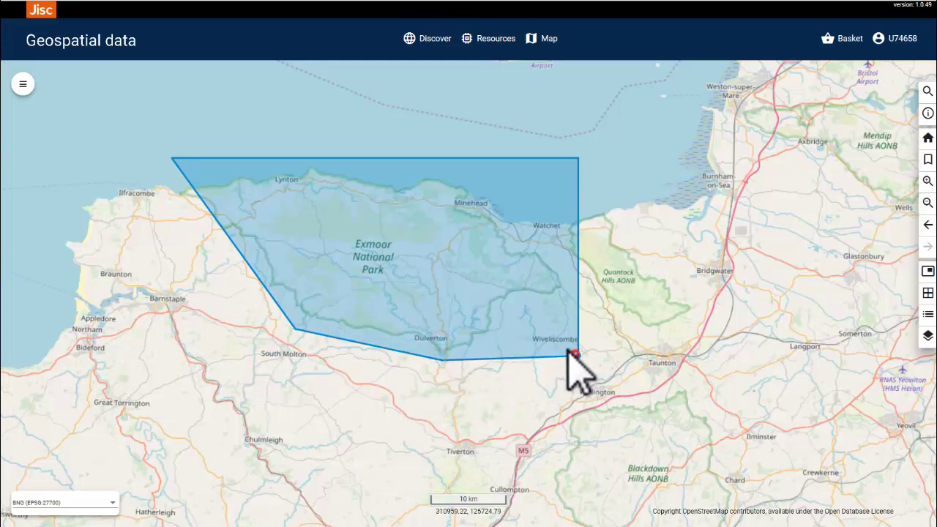
pyautogui.moveTo(572, 354); pyautogui.dragTo(519, 324)
pyautogui.moveTo(533, 281); pyautogui.dragTo(524, 301)
# - Trace the top edge along the northern coast toward Minehead and bend the left edge inward
pyautogui.moveTo(578, 158); pyautogui.dragTo(533, 194)
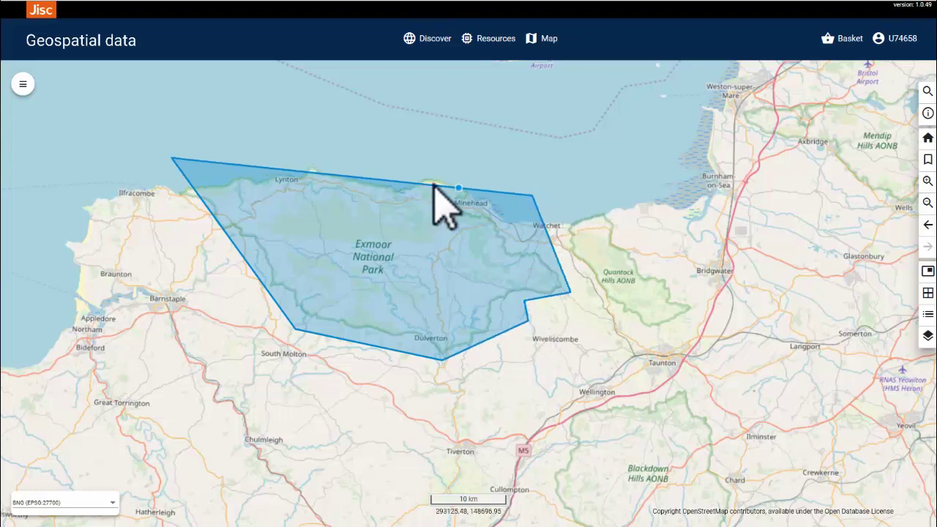
pyautogui.moveTo(435, 184); pyautogui.dragTo(434, 170)
pyautogui.moveTo(533, 196); pyautogui.dragTo(456, 205)
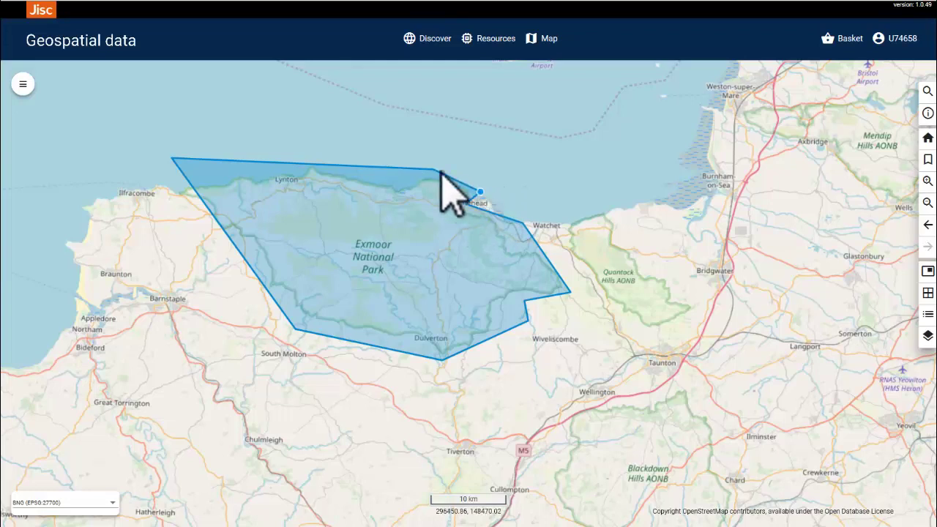
pyautogui.moveTo(303, 163); pyautogui.dragTo(399, 186)
pyautogui.moveTo(319, 158); pyautogui.dragTo(173, 184)
pyautogui.moveTo(238, 255); pyautogui.dragTo(245, 248)
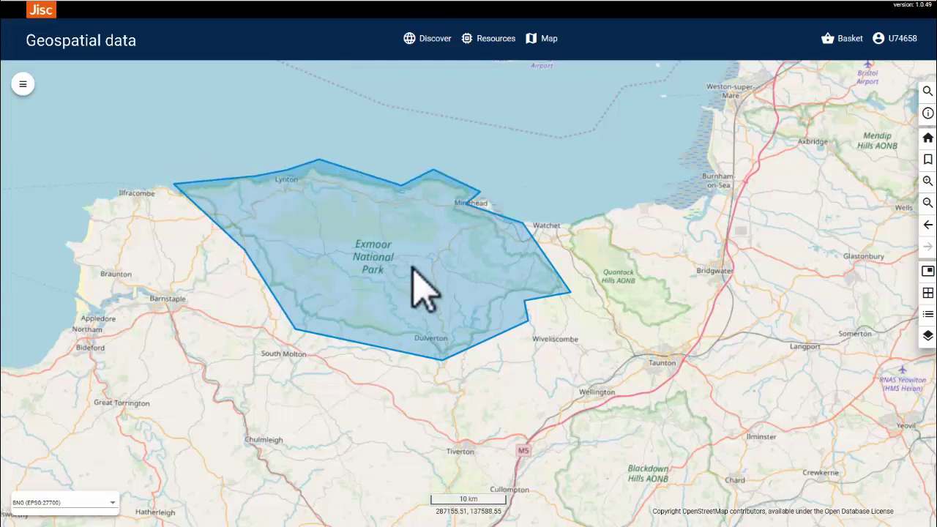
# - Give the Exmoor polygon the crimson swatch, a lower fill opacity and a wider outline
pyautogui.click(413, 268)
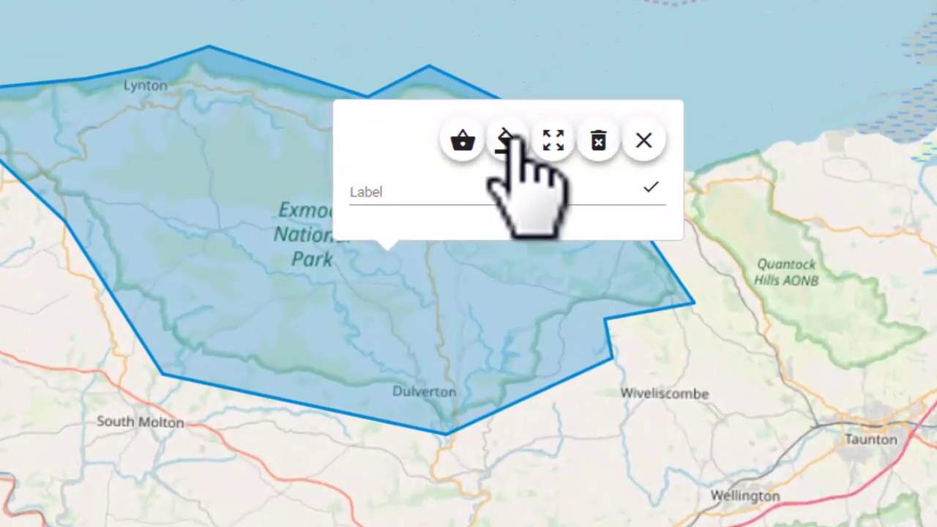
pyautogui.click(506, 139)
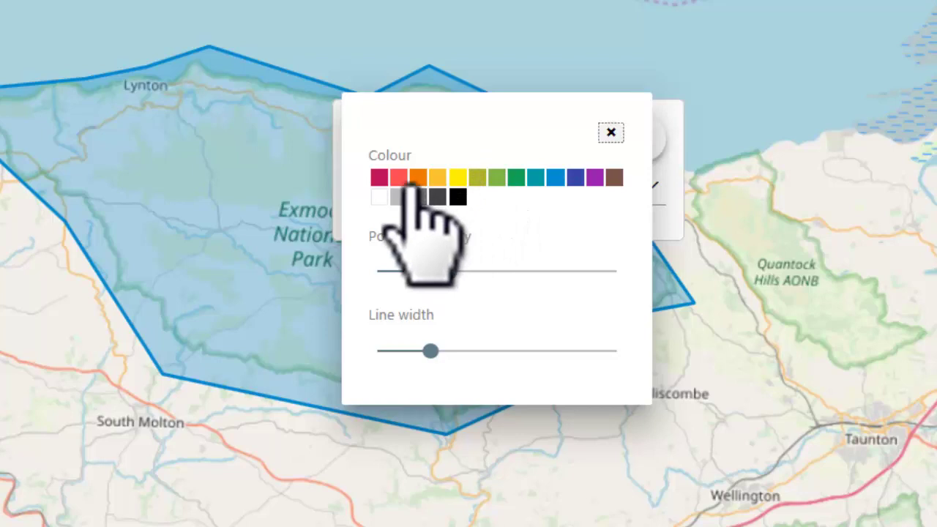
pyautogui.click(386, 179)
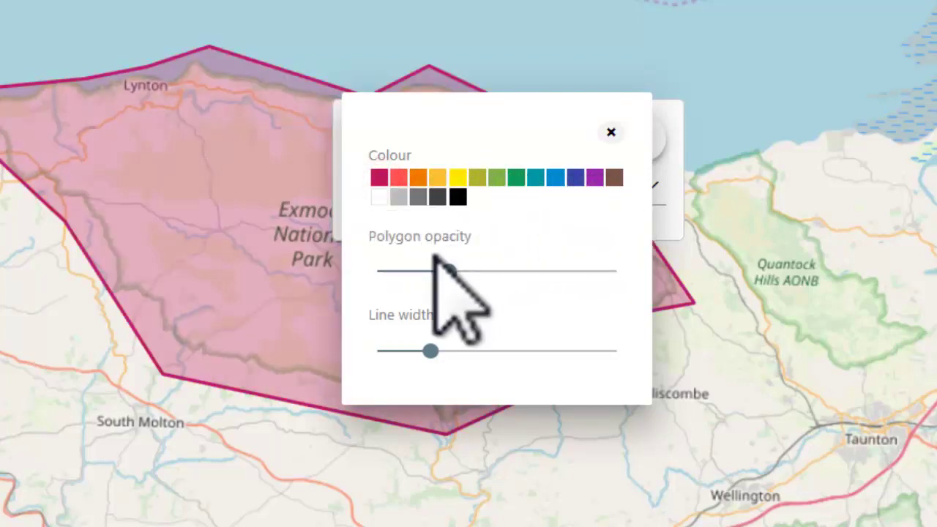
pyautogui.moveTo(445, 271); pyautogui.dragTo(414, 272)
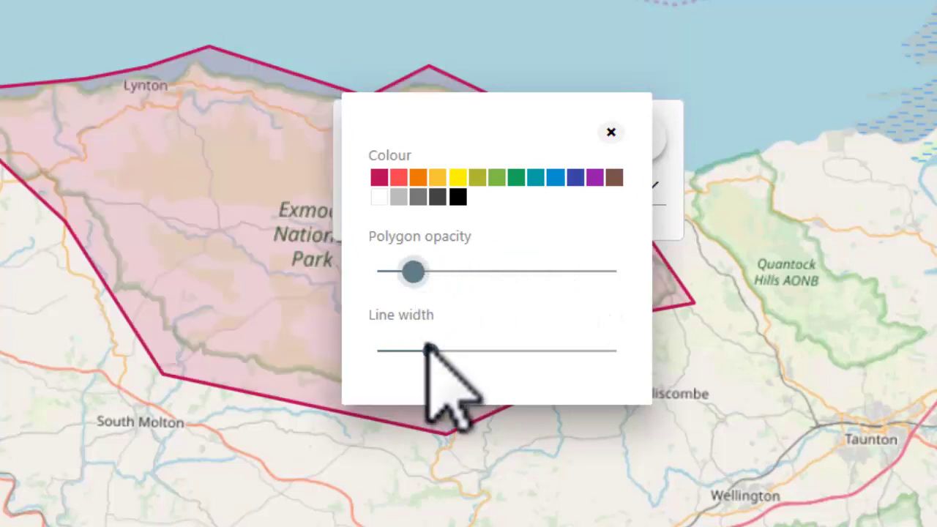
pyautogui.moveTo(429, 349); pyautogui.dragTo(512, 352)
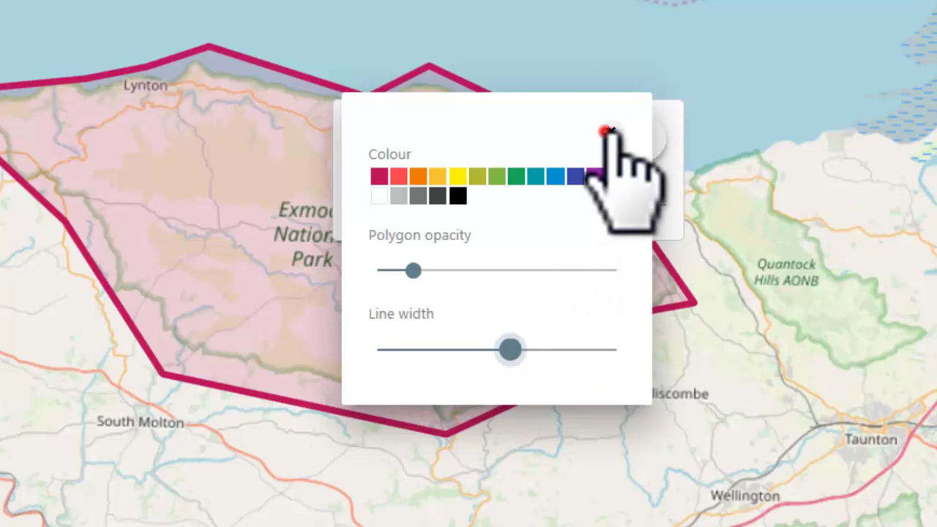
pyautogui.click(611, 131)
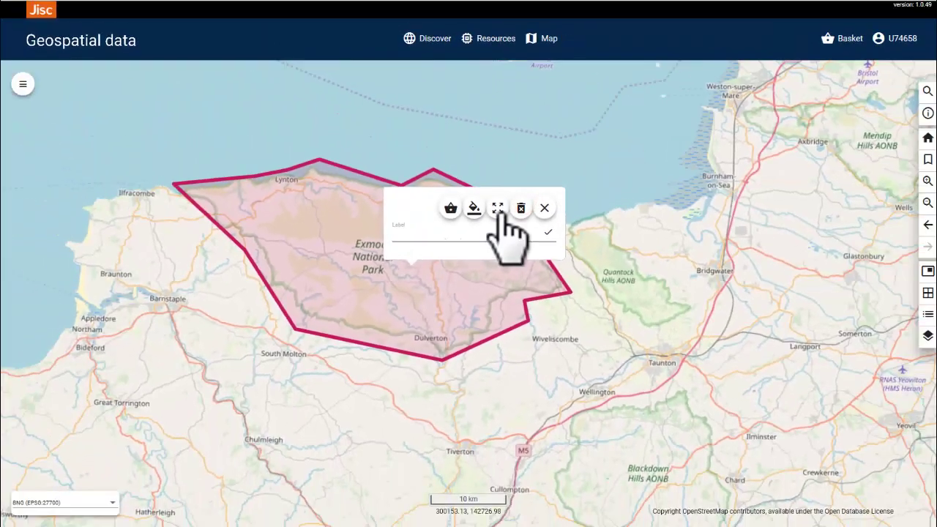
# - Zoom to the polygon's extent and label it 'Exmoor Boundary line'
pyautogui.click(497, 208)
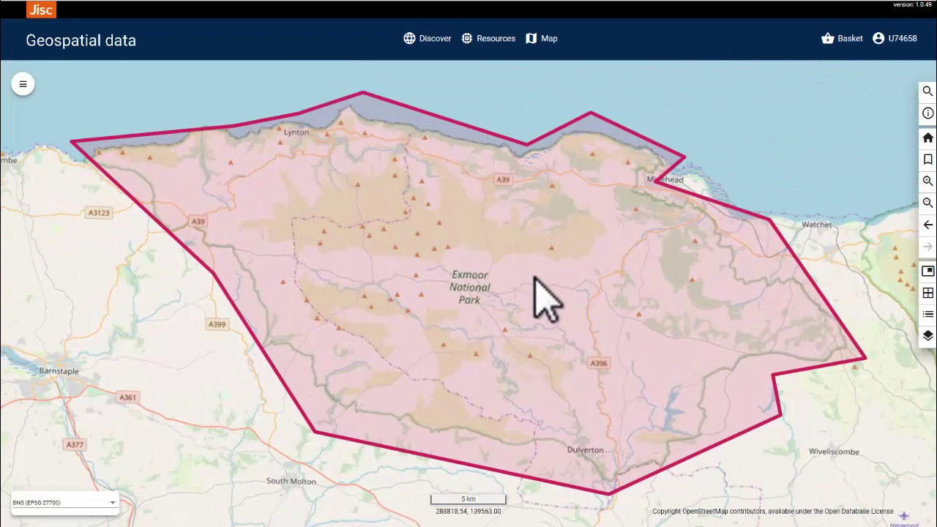
pyautogui.click(532, 279)
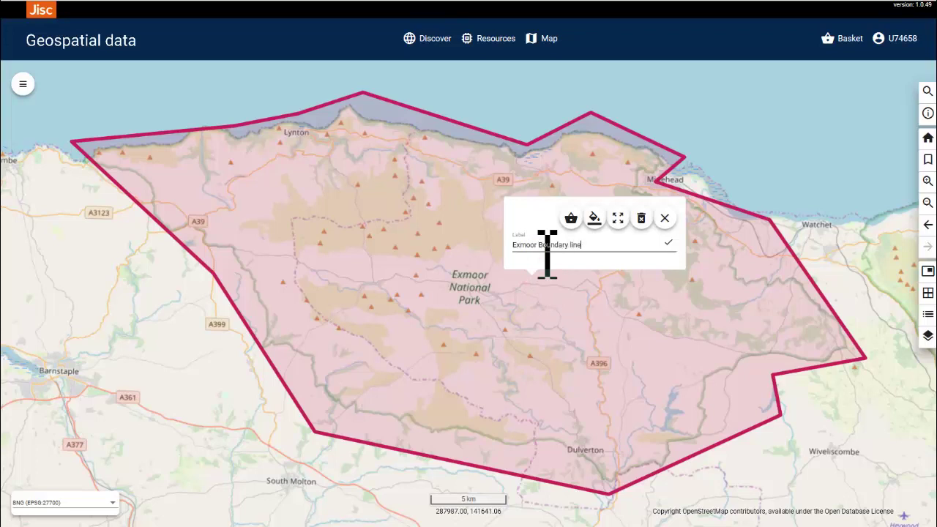
pyautogui.click(668, 243)
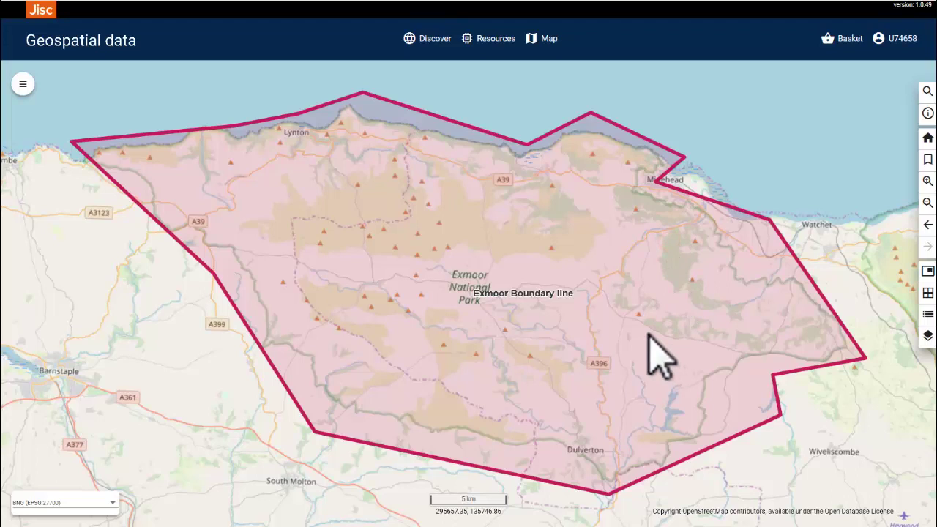
# - Preview the Aerial Photography baseline layer at full 100 opacity
pyautogui.click(927, 338)
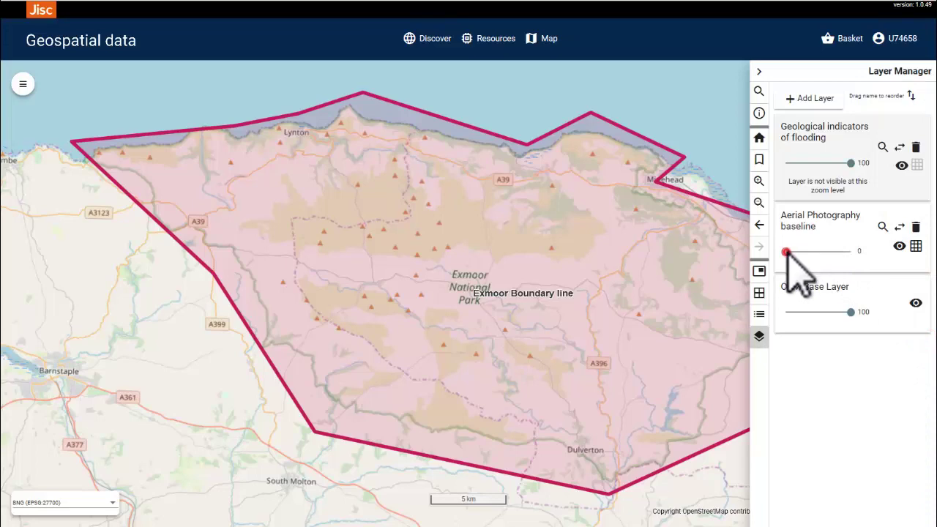
pyautogui.moveTo(788, 253); pyautogui.dragTo(802, 254)
pyautogui.moveTo(821, 251); pyautogui.dragTo(870, 253)
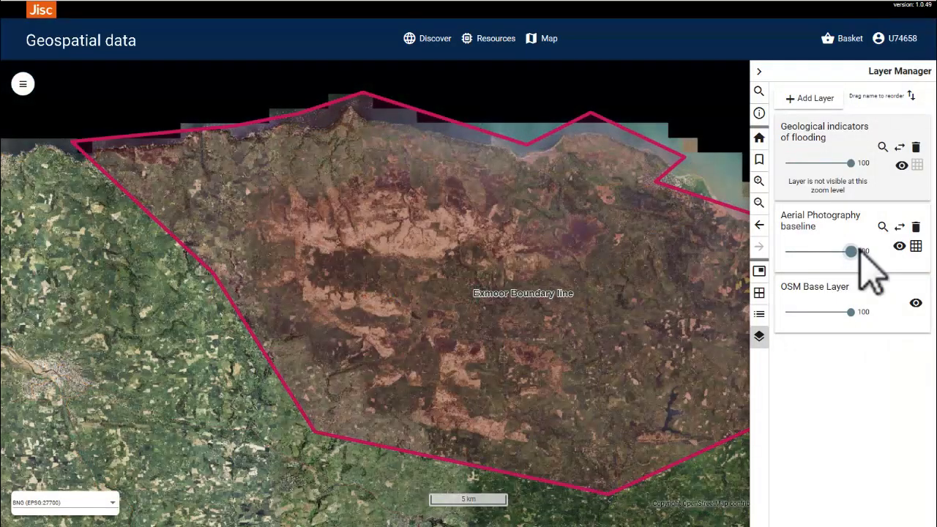
pyautogui.click(759, 71)
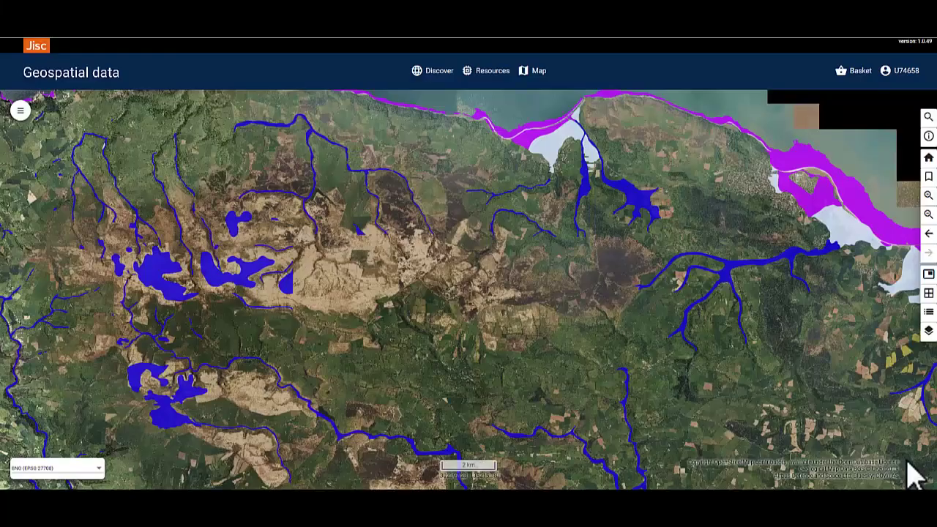
# - Fade the Aerial Photography layer down to about 4 so flooding indicators show
pyautogui.click(928, 331)
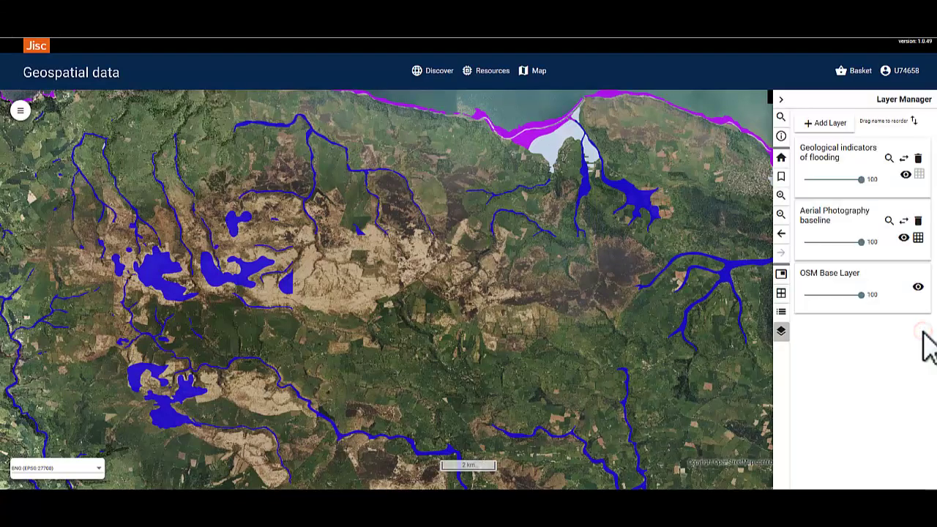
pyautogui.click(807, 243)
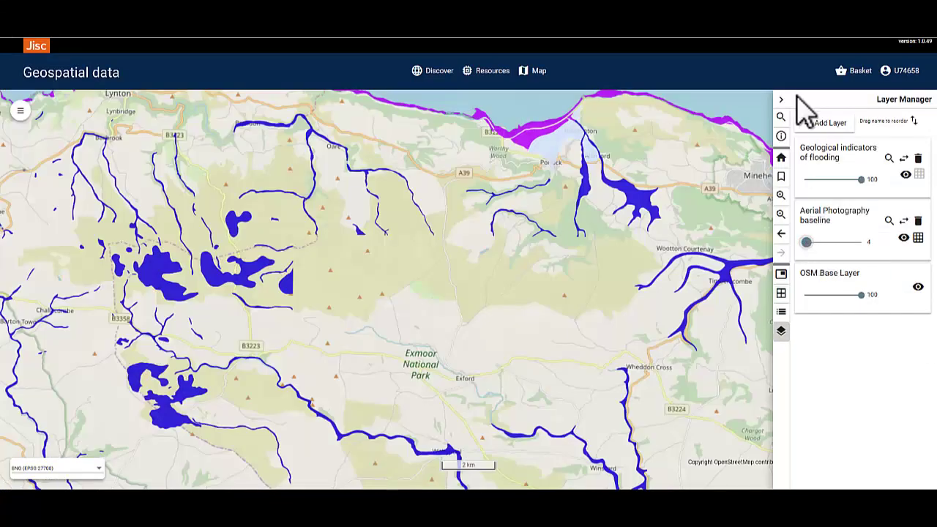
pyautogui.click(781, 101)
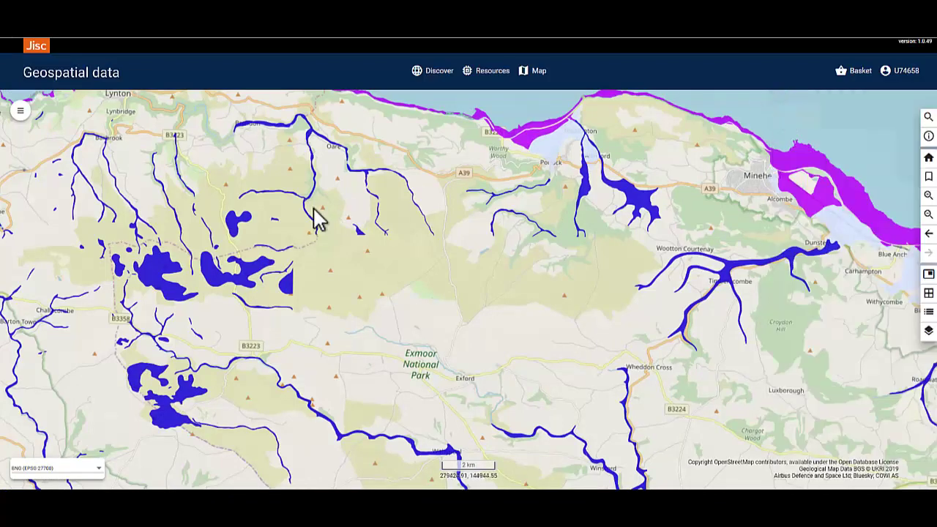
# - Pan and zoom in on Lynton to the 50 m scale showing Lynton Village Railway Station
pyautogui.click(928, 214)
pyautogui.moveTo(500, 282); pyautogui.dragTo(496, 265)
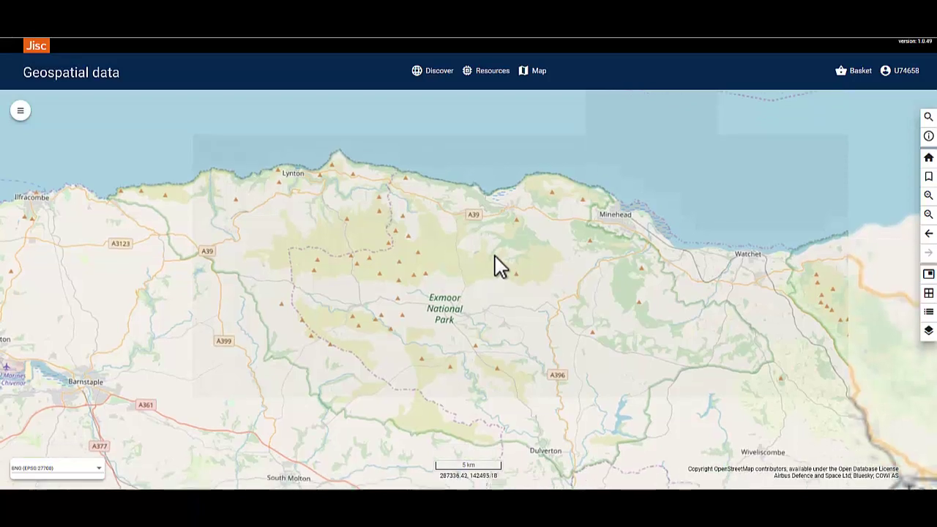
pyautogui.scroll(2, 308, 171)
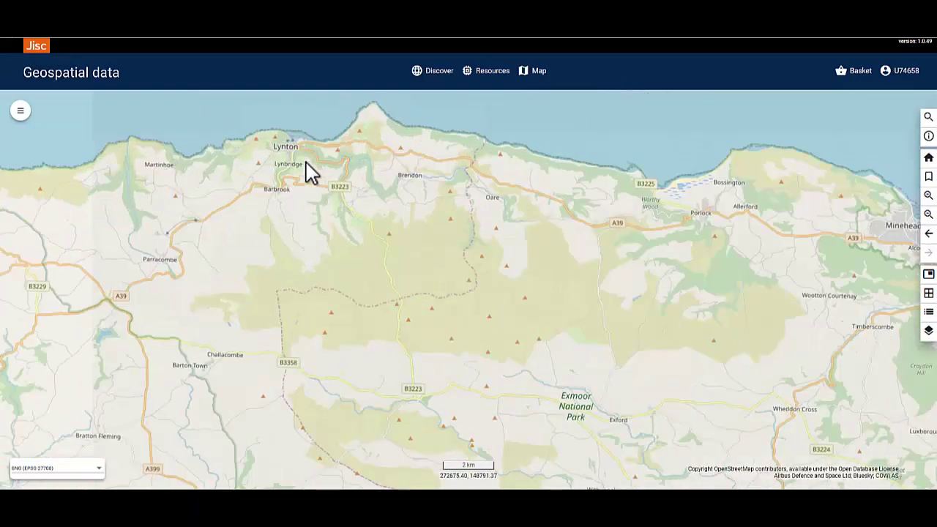
pyautogui.moveTo(308, 171); pyautogui.dragTo(393, 246)
pyautogui.scroll(3, 372, 264)
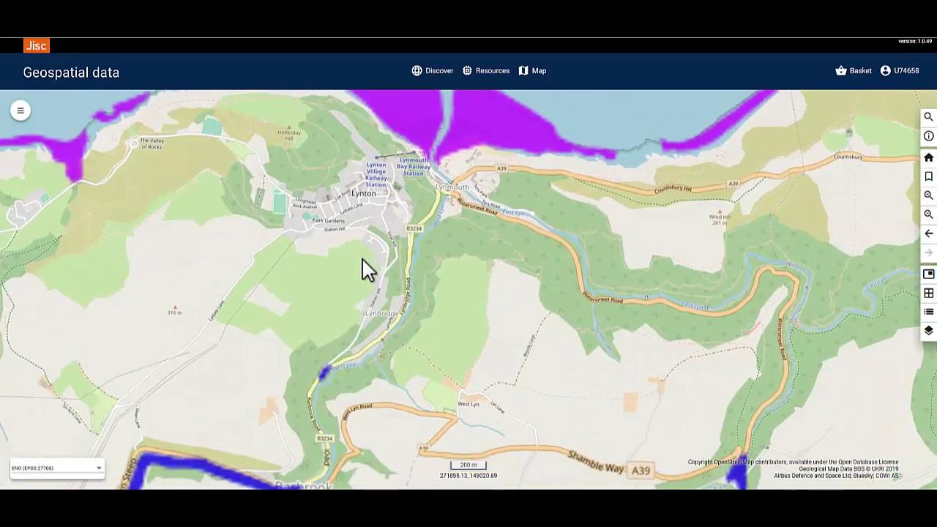
pyautogui.moveTo(363, 259); pyautogui.dragTo(496, 397)
pyautogui.scroll(1, 510, 307)
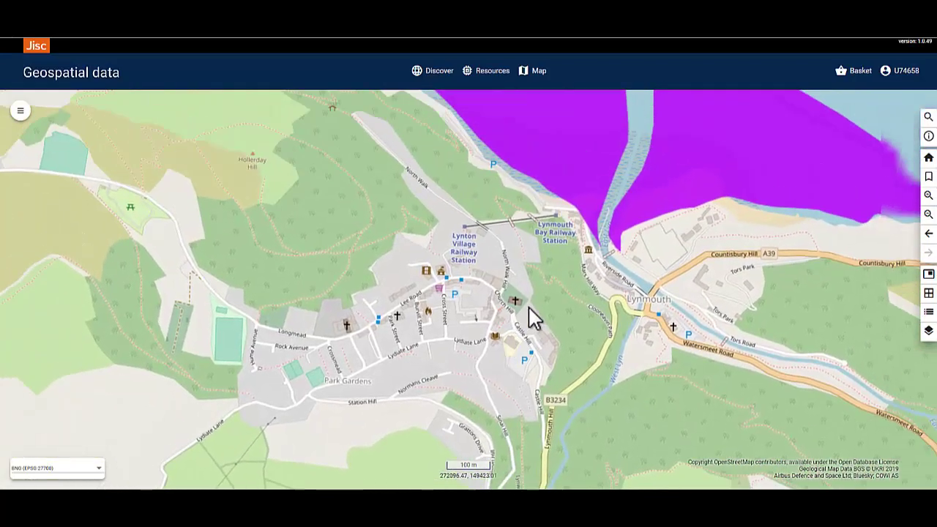
pyautogui.click(928, 195)
pyautogui.moveTo(581, 227); pyautogui.dragTo(508, 286)
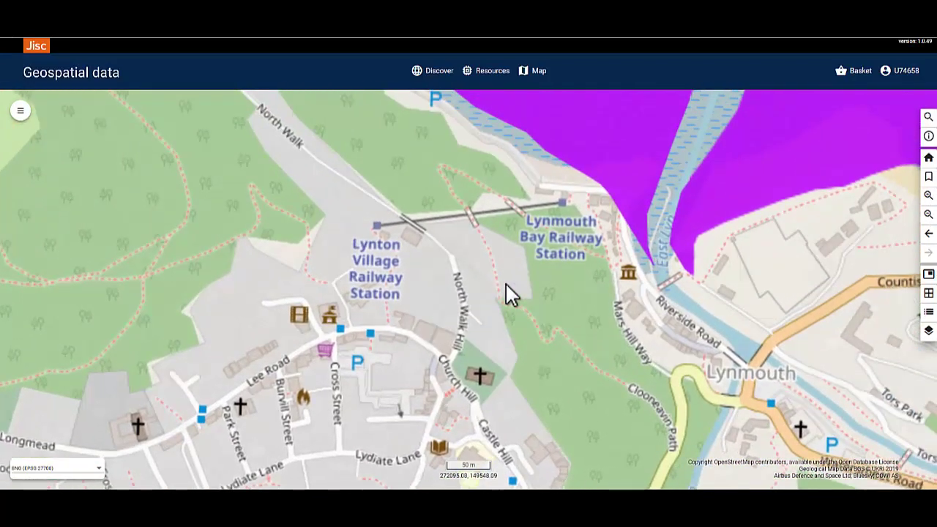
# - Place a point marker on Lynton Village Railway Station, then return to Selection Mode
pyautogui.click(21, 112)
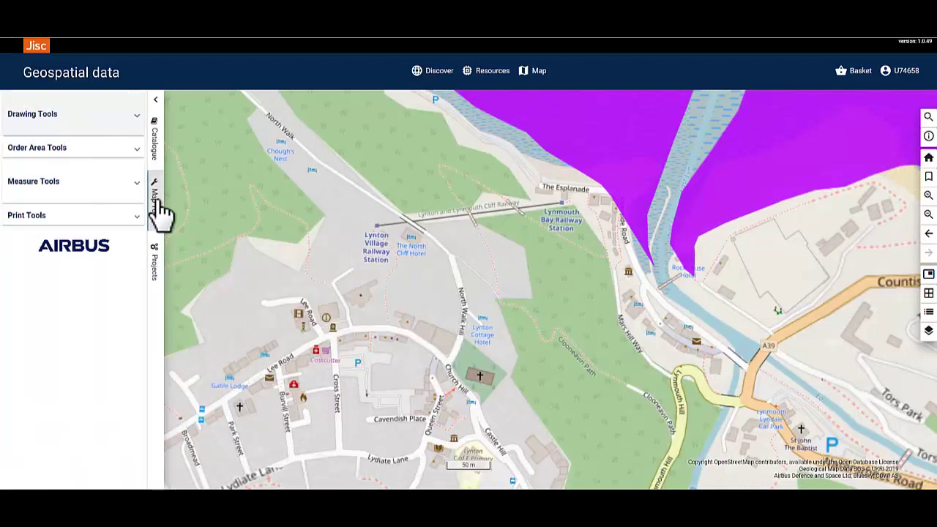
pyautogui.click(138, 123)
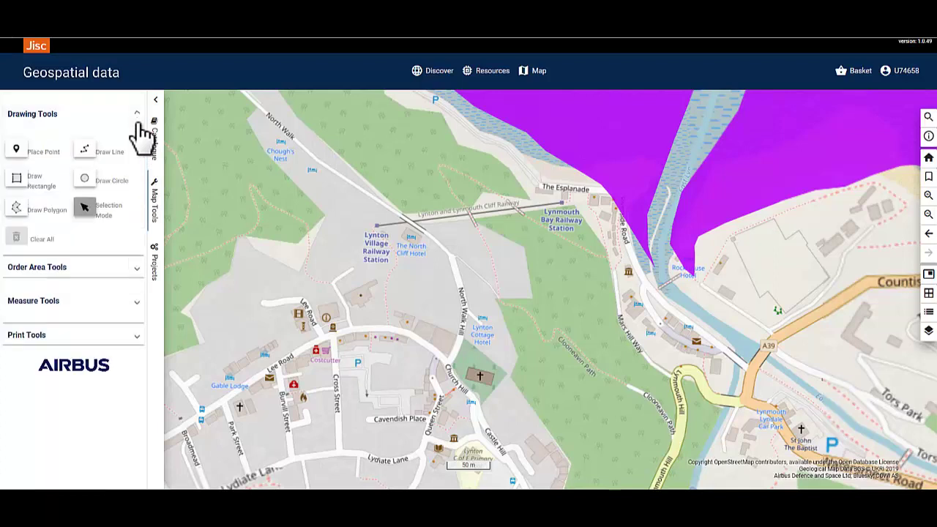
pyautogui.click(18, 151)
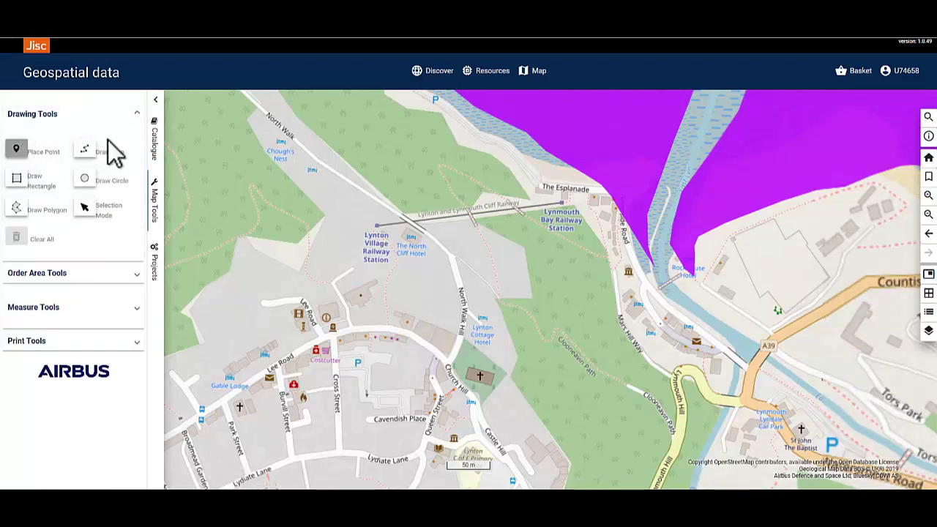
pyautogui.click(262, 152)
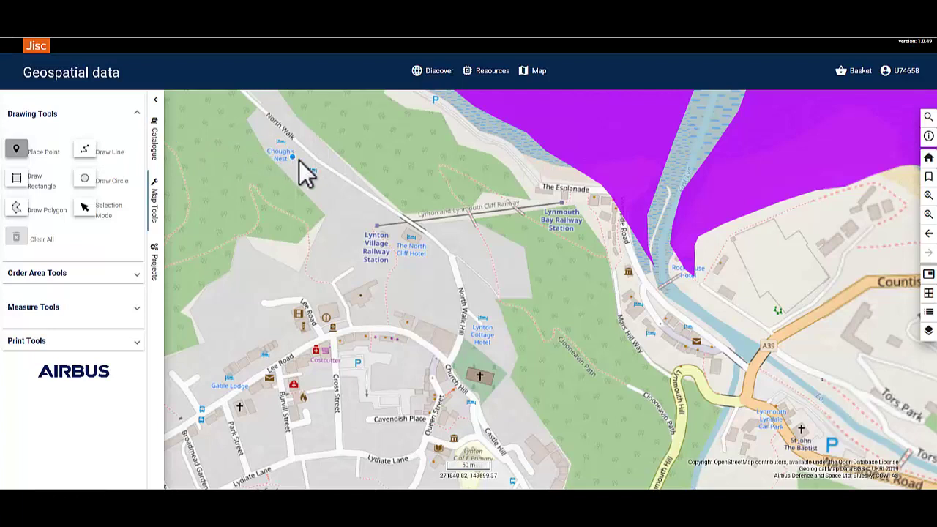
pyautogui.click(374, 229)
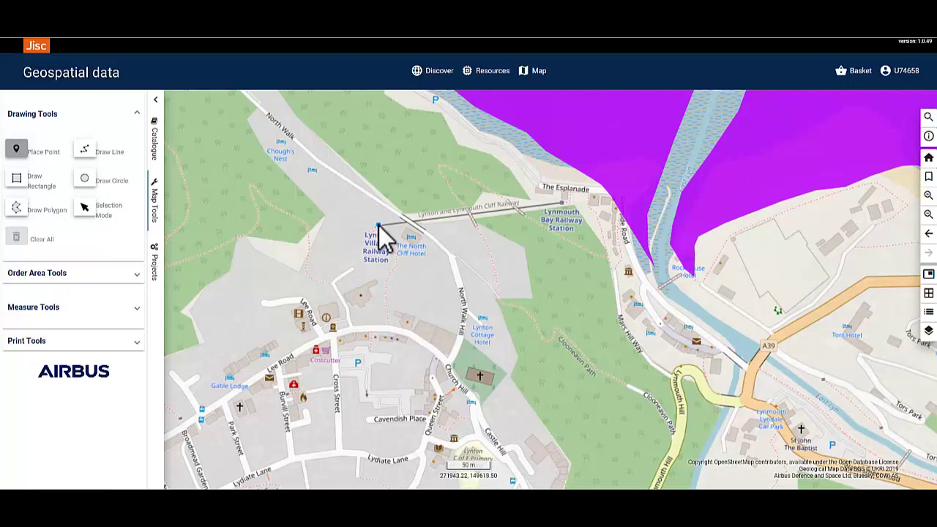
pyautogui.click(378, 226)
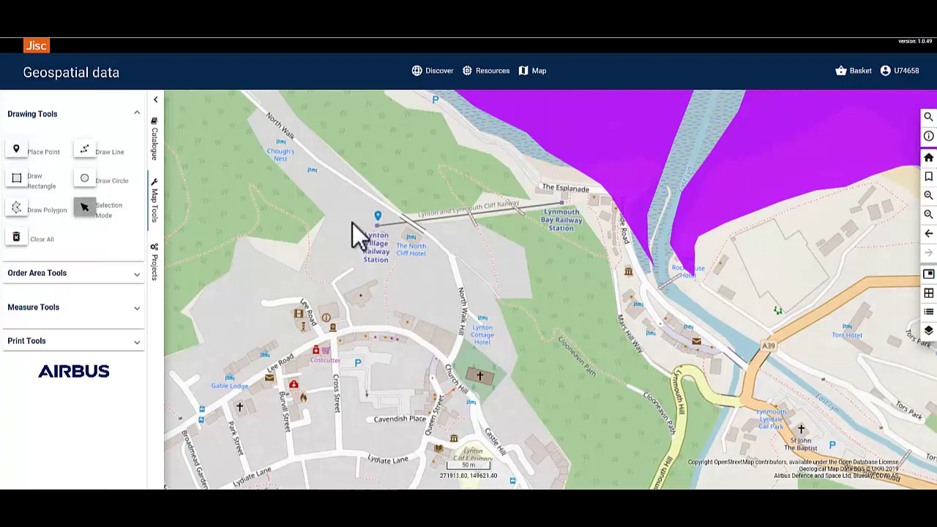
pyautogui.click(156, 103)
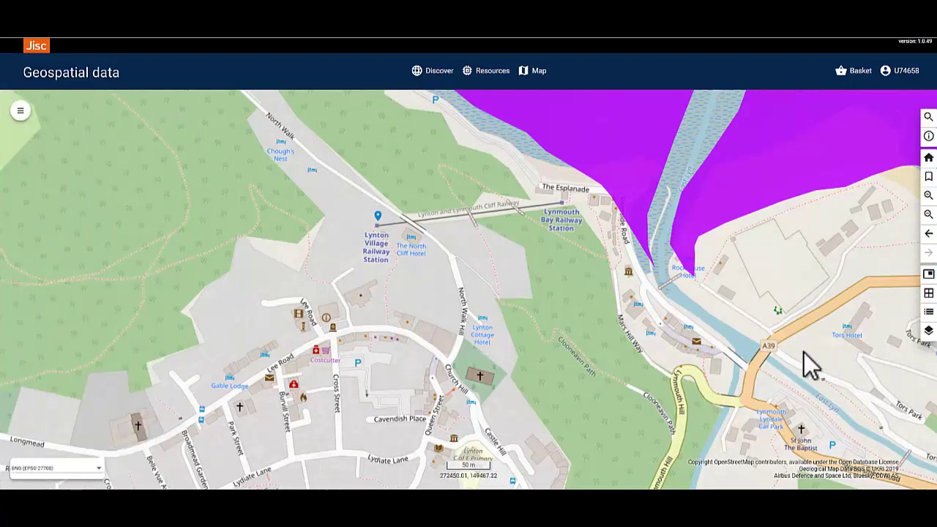
# - Zoom out two levels over Lynton, Lynmouth and Lynbridge, then show Map Tools with Drawing Tools collapsed
pyautogui.click(928, 215)
pyautogui.click(928, 214)
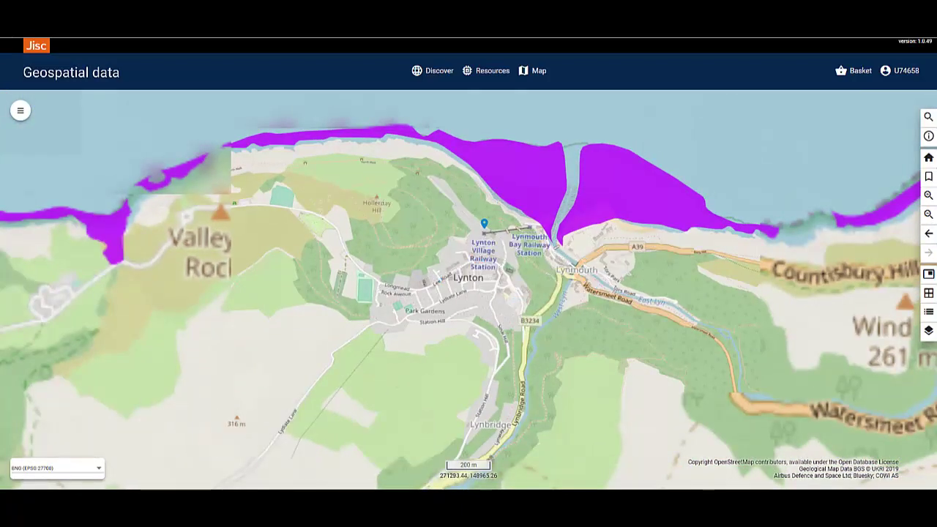
pyautogui.moveTo(235, 423); pyautogui.dragTo(324, 380)
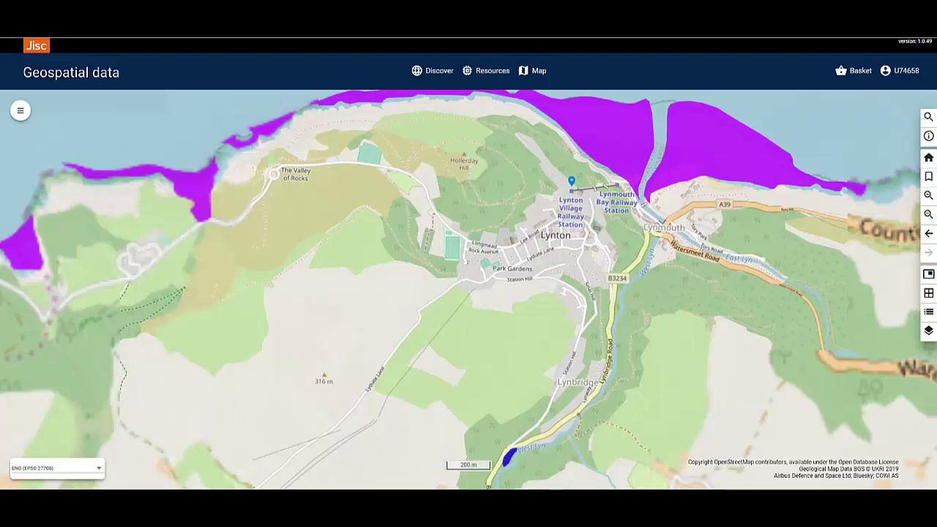
pyautogui.click(21, 111)
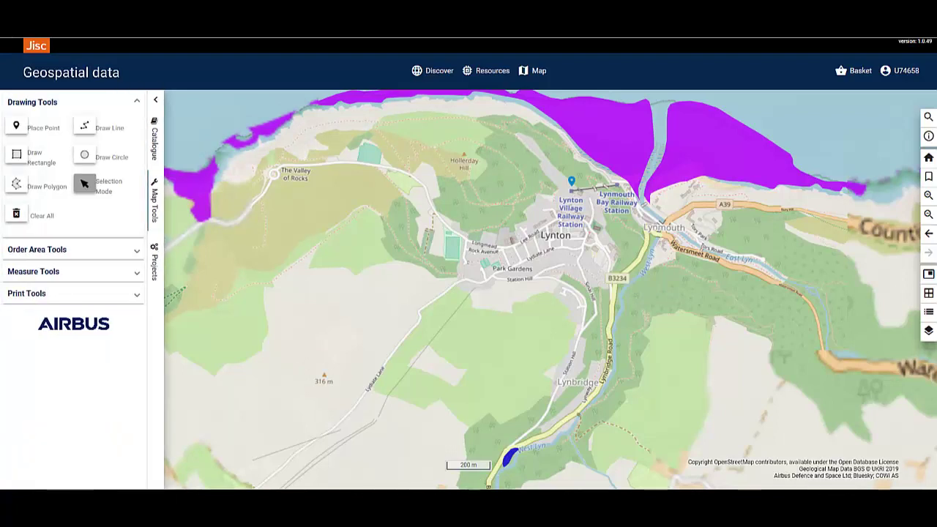
pyautogui.click(33, 102)
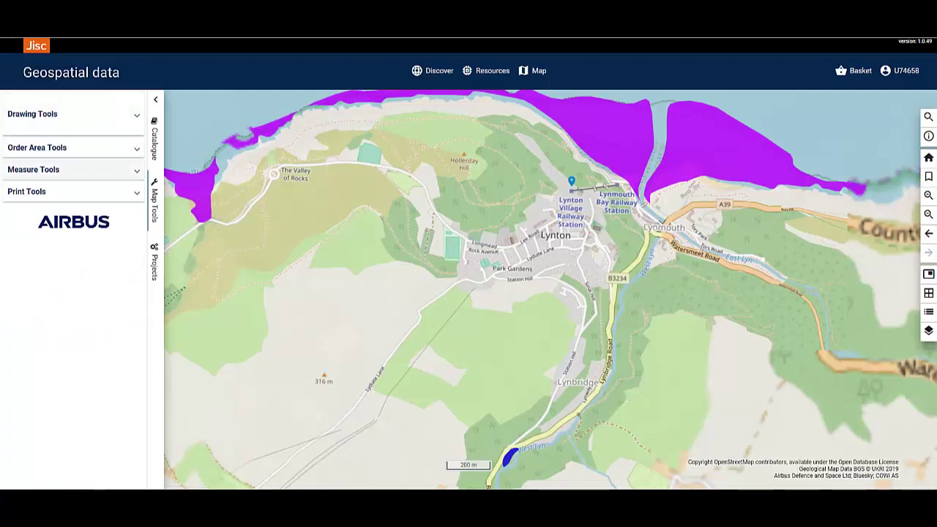
# - Measure a 2.75 km distance from Lynton station via the 316 m height to Hollerday Hill
pyautogui.click(33, 169)
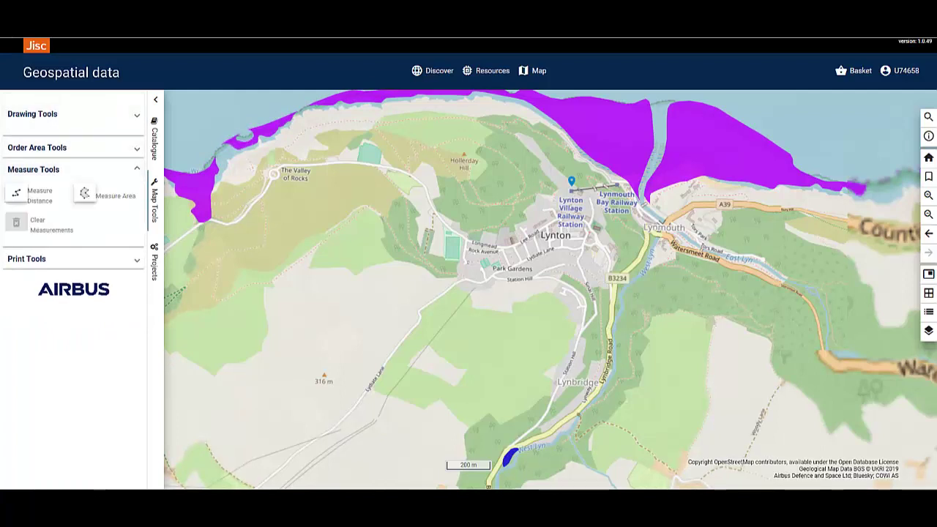
pyautogui.click(16, 192)
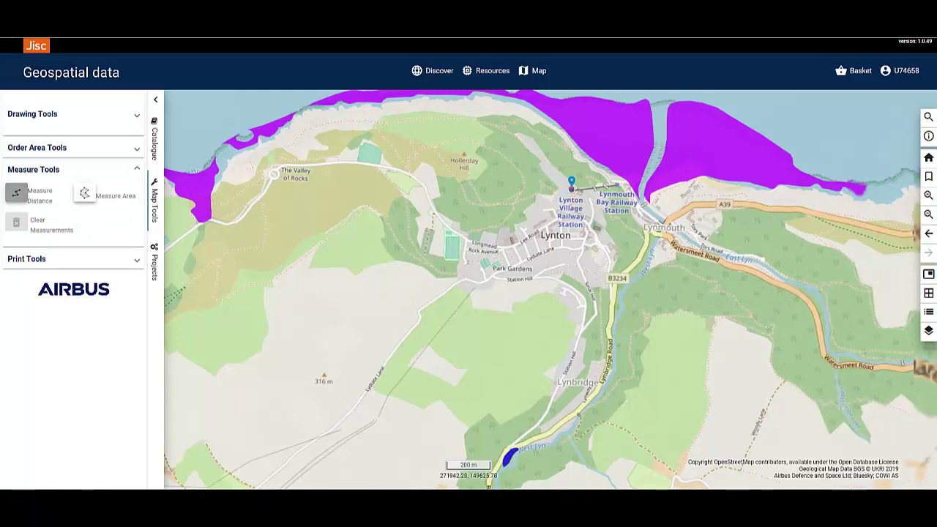
pyautogui.click(572, 190)
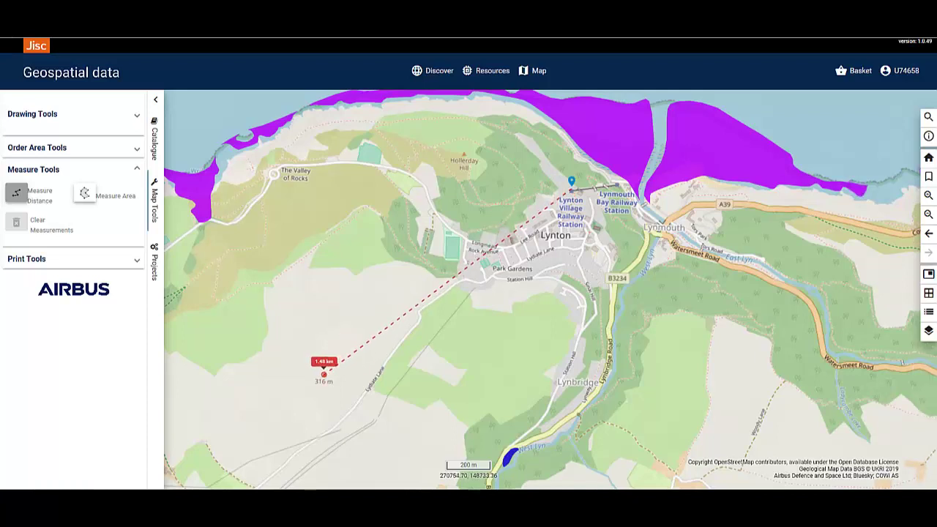
pyautogui.click(324, 375)
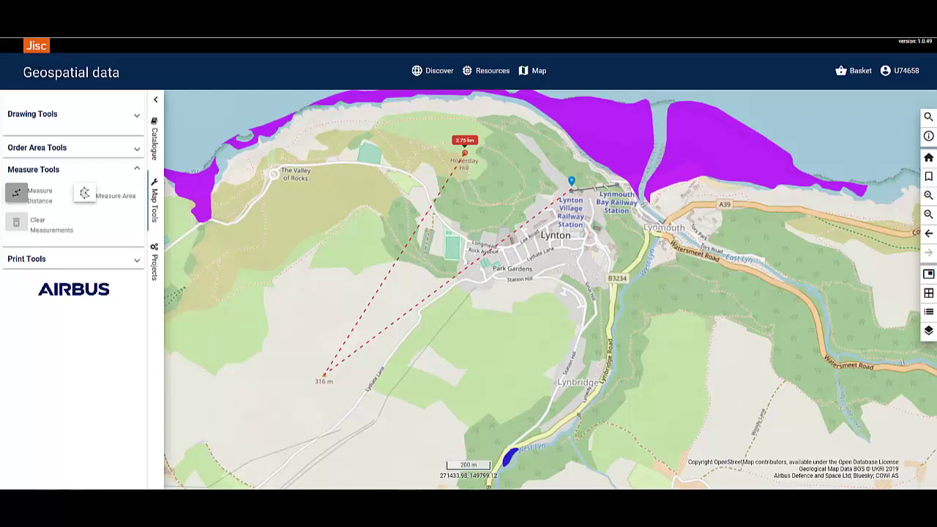
pyautogui.doubleClick(465, 154)
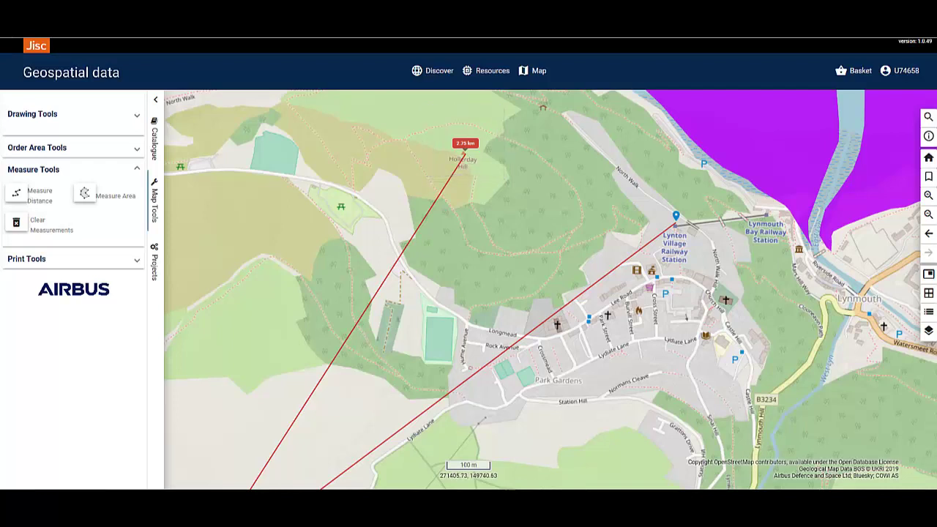
# - Delete the Hollerday Hill distance measurement and recentre the map on Lynton
pyautogui.click(452, 173)
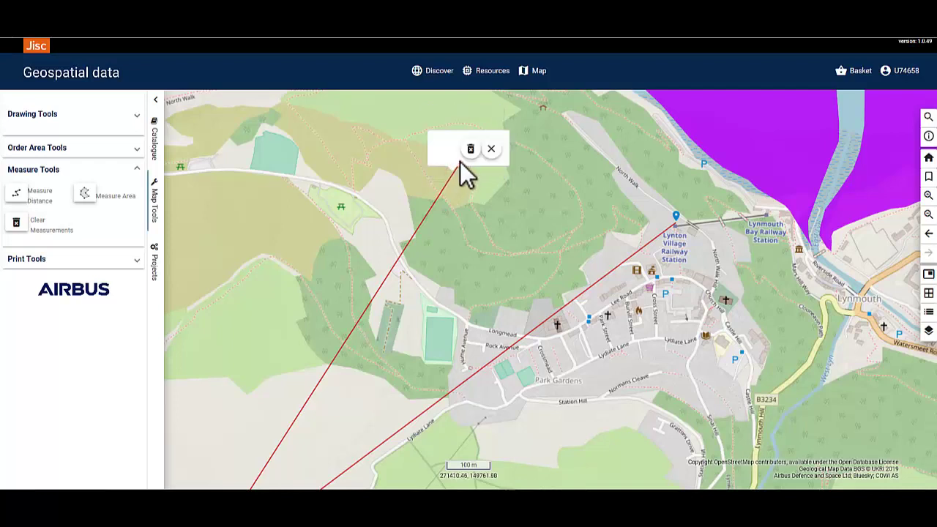
pyautogui.click(472, 151)
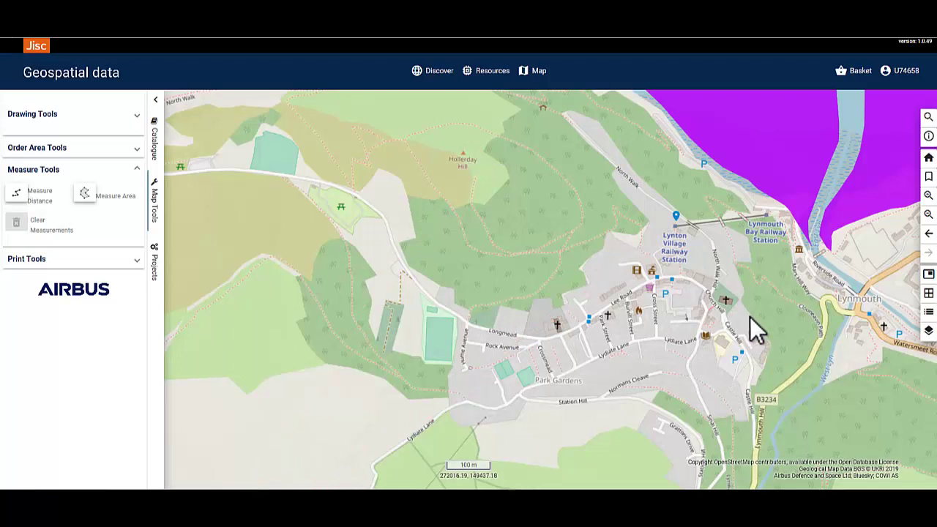
pyautogui.moveTo(759, 317); pyautogui.dragTo(640, 303)
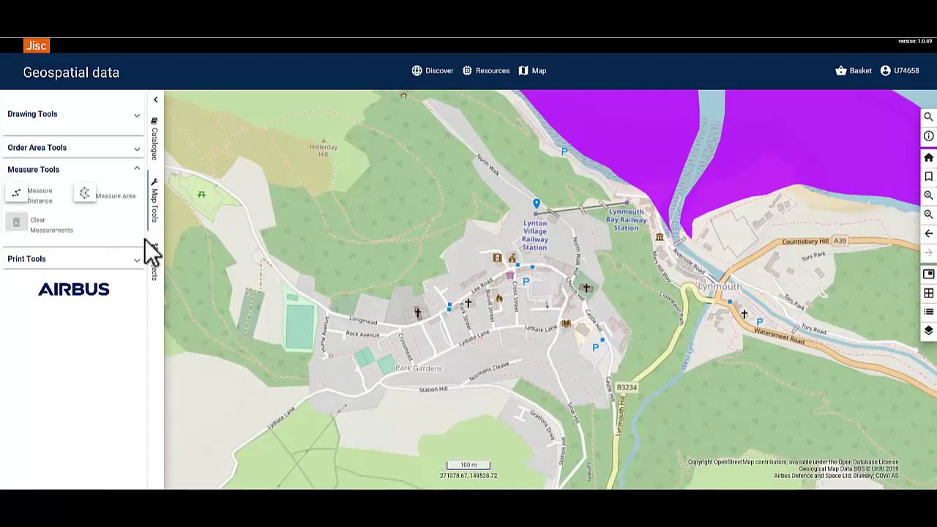
# - Start an area measurement with corners from west of Longmead along Station Hill toward Castle Hill
pyautogui.click(84, 194)
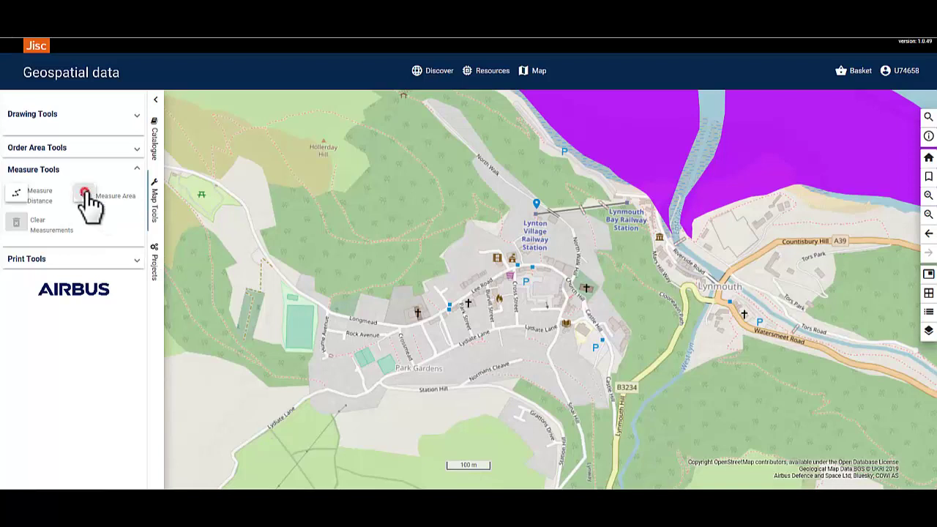
pyautogui.click(155, 100)
pyautogui.click(320, 309)
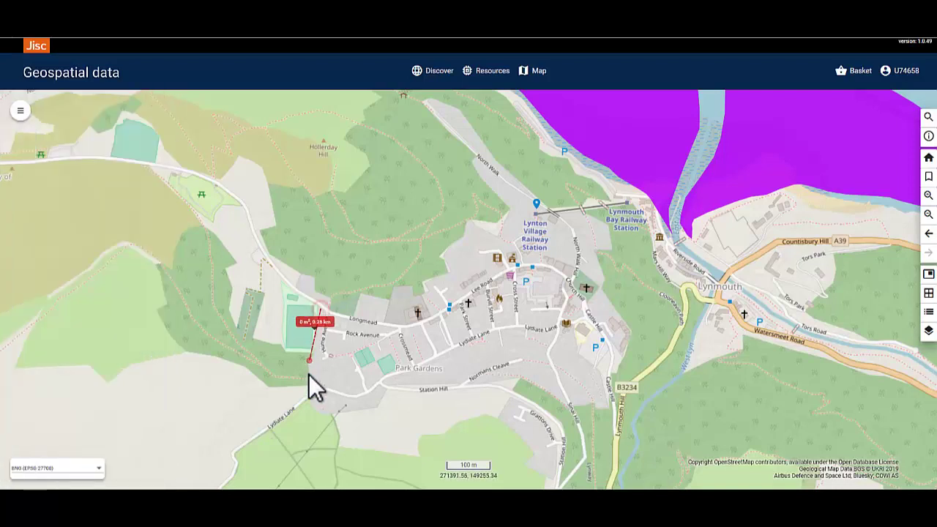
pyautogui.click(310, 414)
pyautogui.click(516, 381)
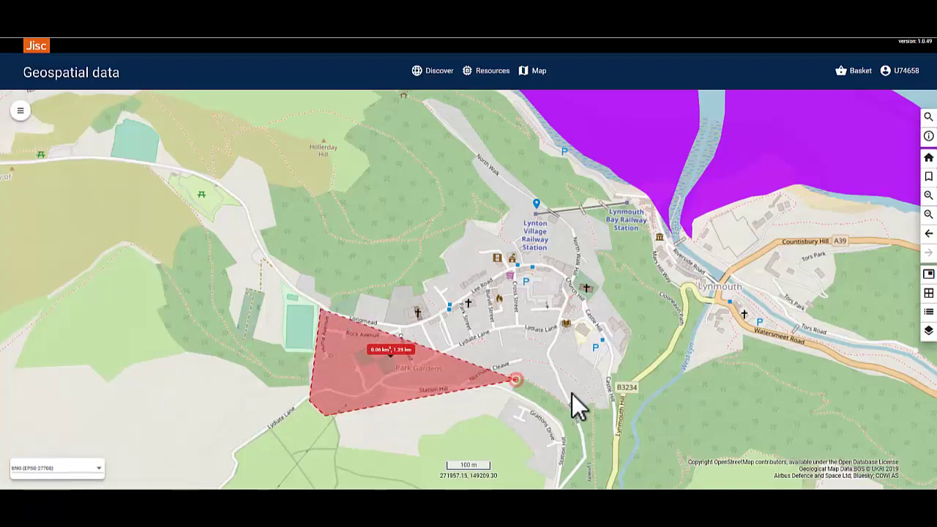
pyautogui.click(611, 407)
pyautogui.click(628, 333)
pyautogui.click(599, 283)
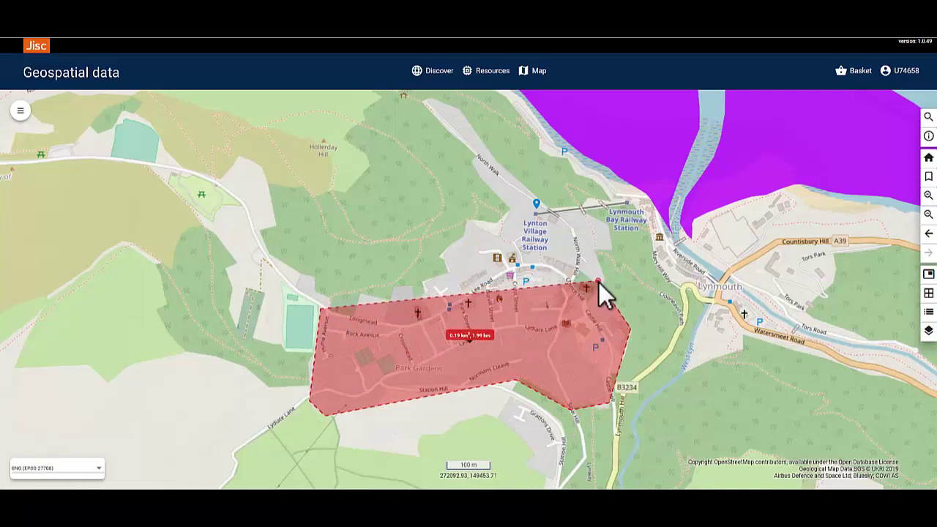
pyautogui.click(605, 221)
# - Complete the polygon via Church Hill, North Walk and the station, giving 0.27 km² and 3.17 km perimeter
pyautogui.click(576, 209)
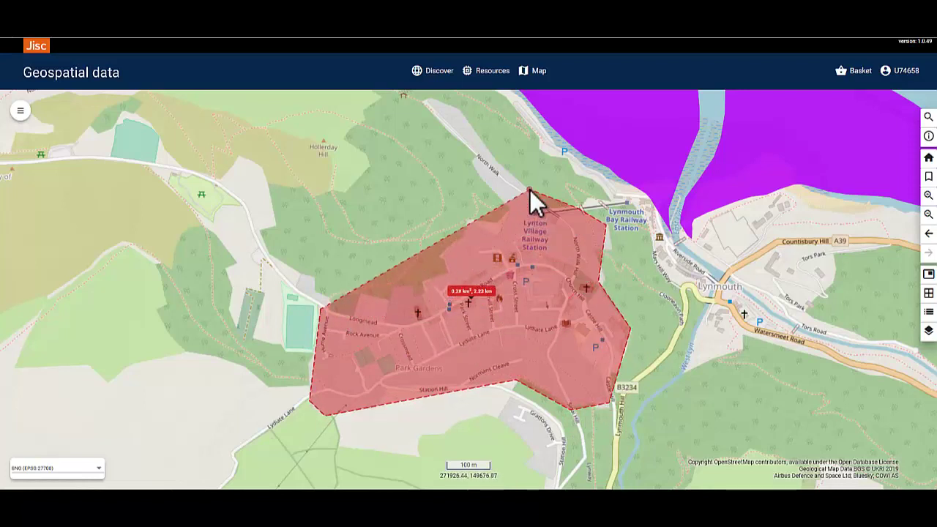
pyautogui.click(423, 99)
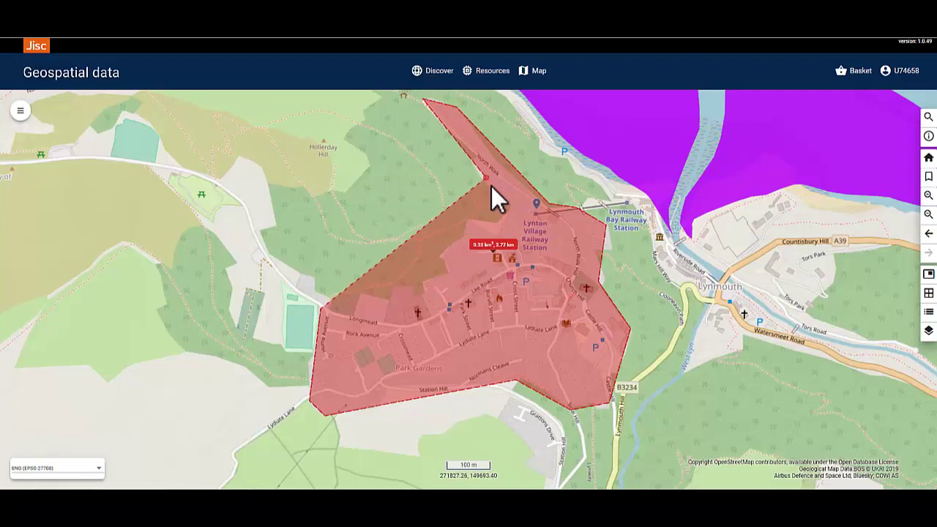
pyautogui.click(466, 221)
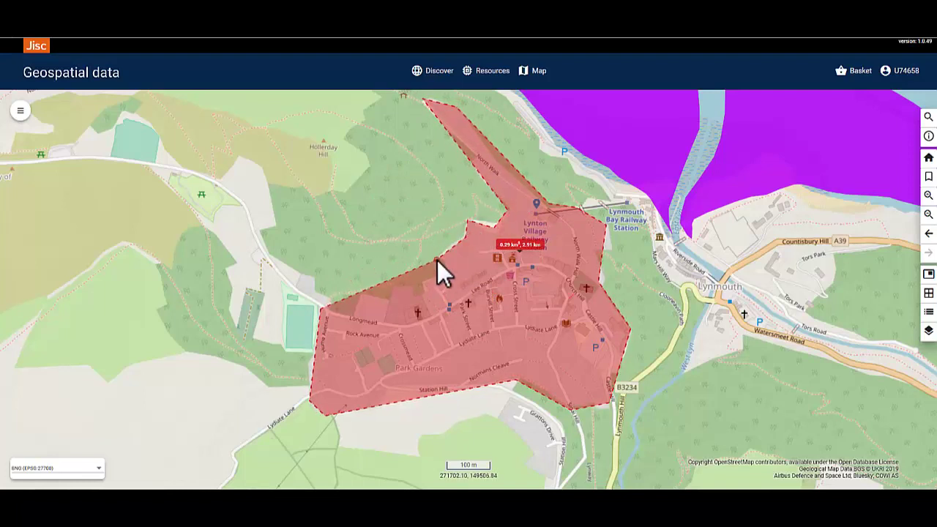
pyautogui.click(440, 259)
pyautogui.click(416, 283)
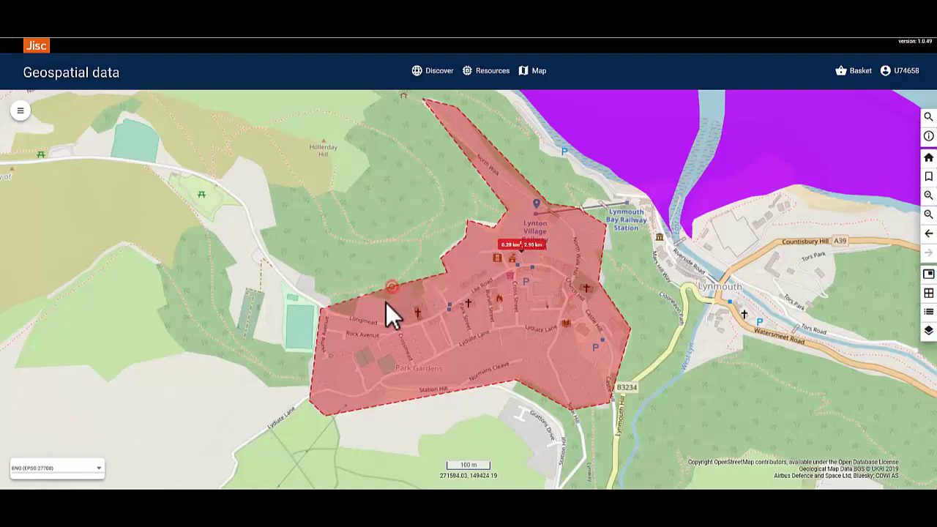
pyautogui.click(357, 296)
pyautogui.doubleClick(349, 315)
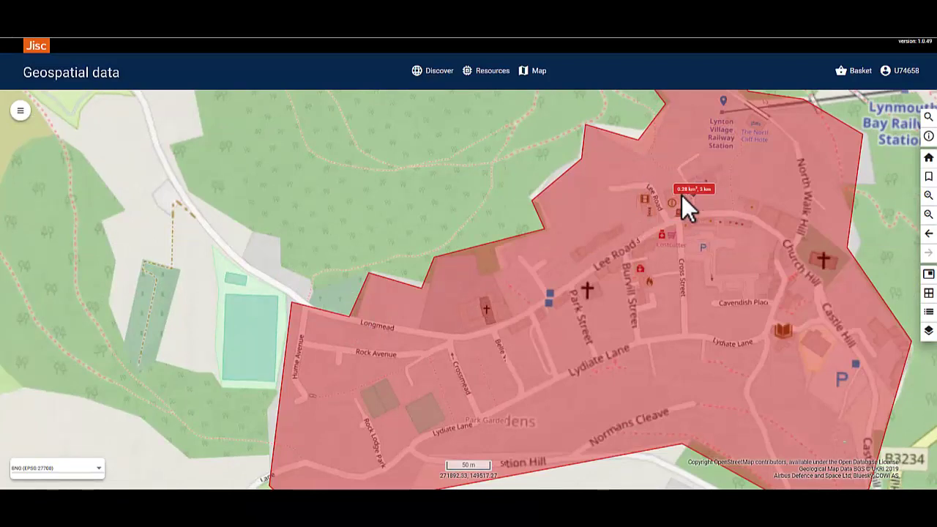
pyautogui.click(928, 214)
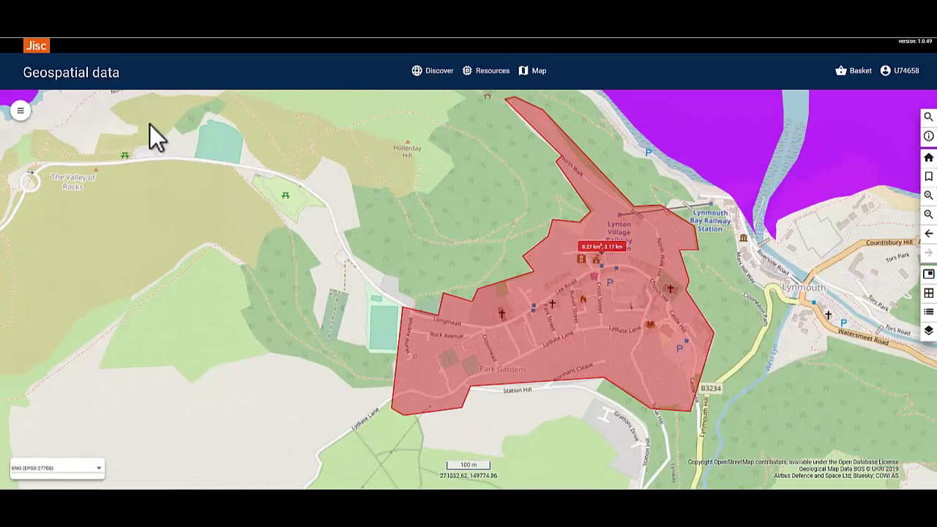
# - Save the map with its measured area into the Exmoor National Park project
pyautogui.click(25, 111)
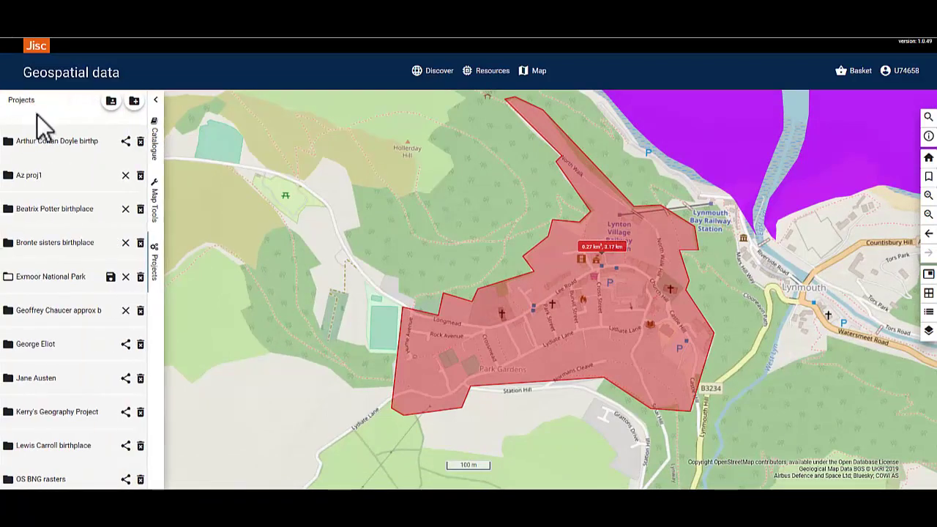
pyautogui.moveTo(61, 263)
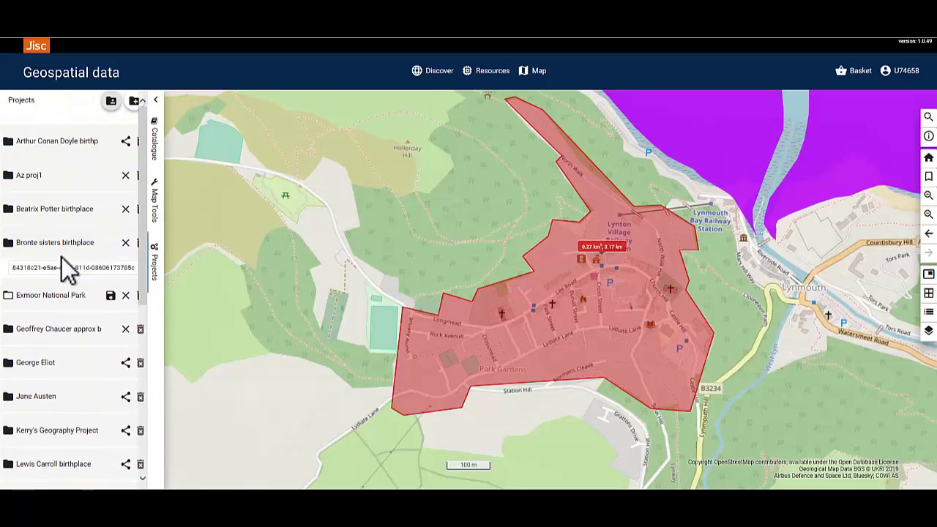
pyautogui.moveTo(64, 285)
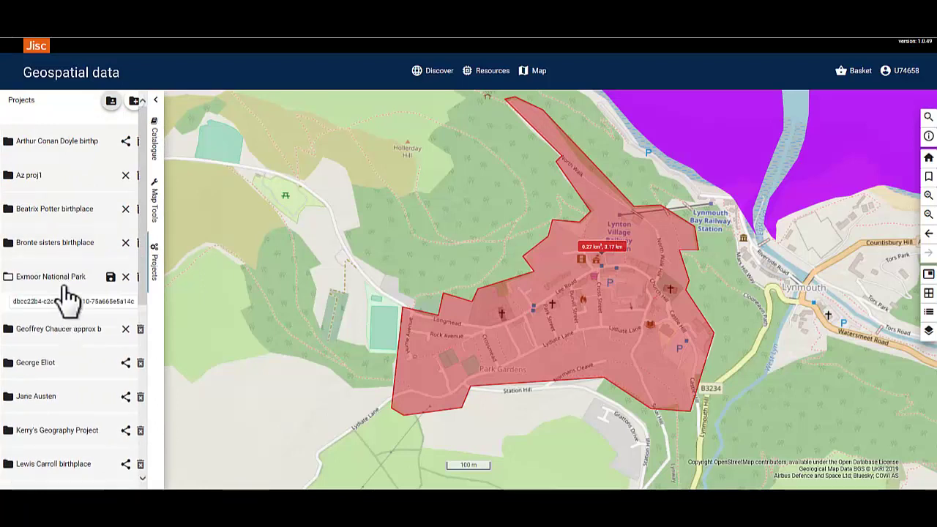
pyautogui.click(110, 277)
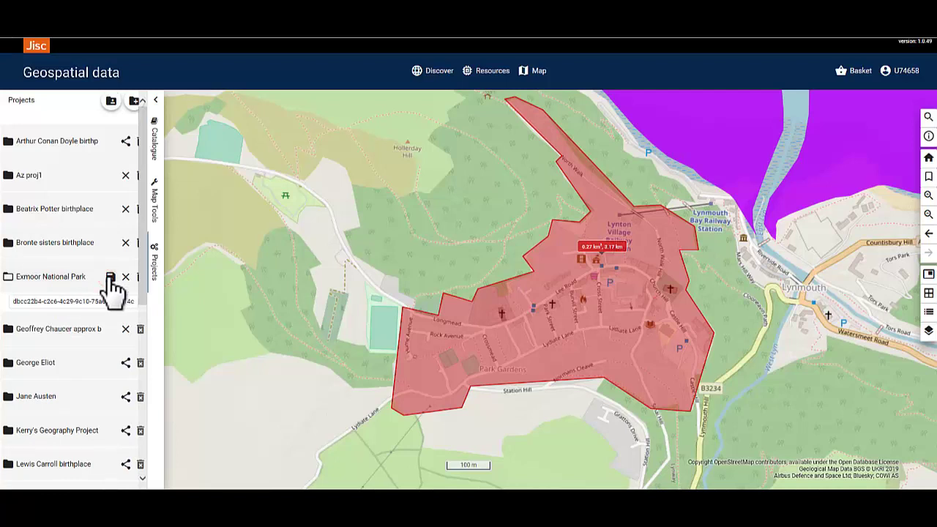